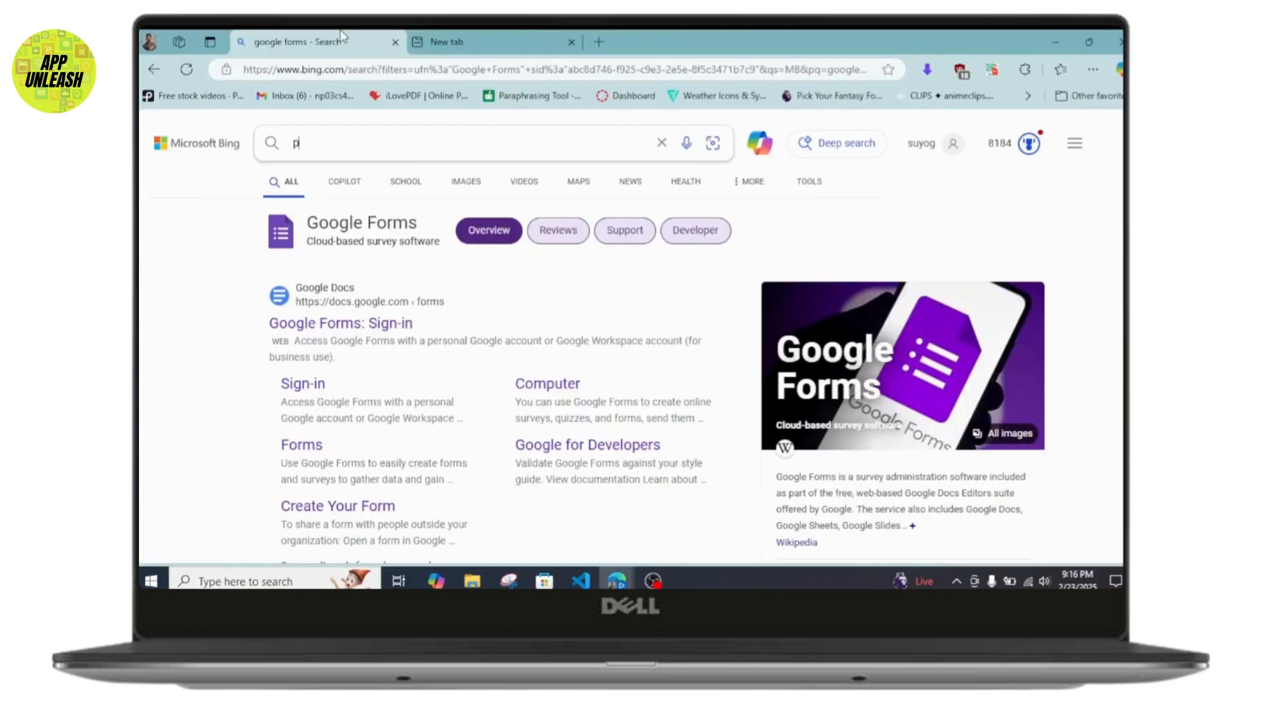
{"action": "type", "text": "l"}
{"action": "key", "text": "BackSpace"}
{"action": "key", "text": "BackSpace"}
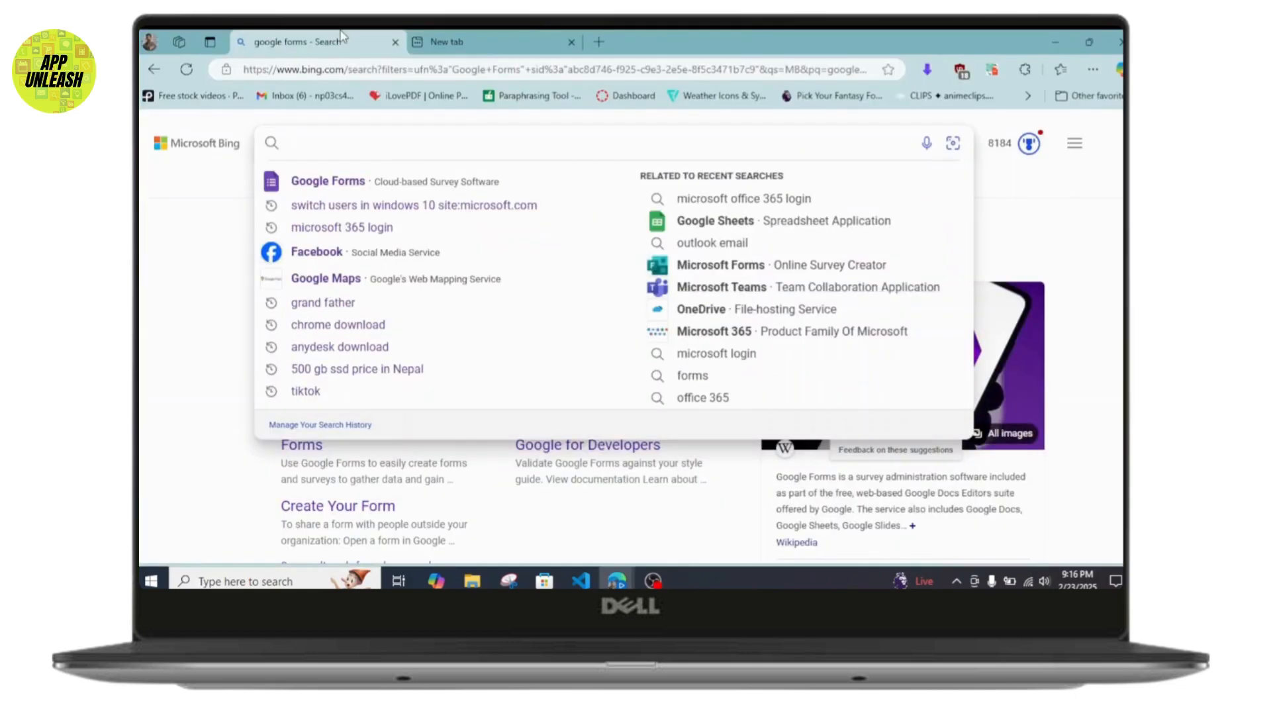
{"action": "double_click", "coordinate": [203, 294]}
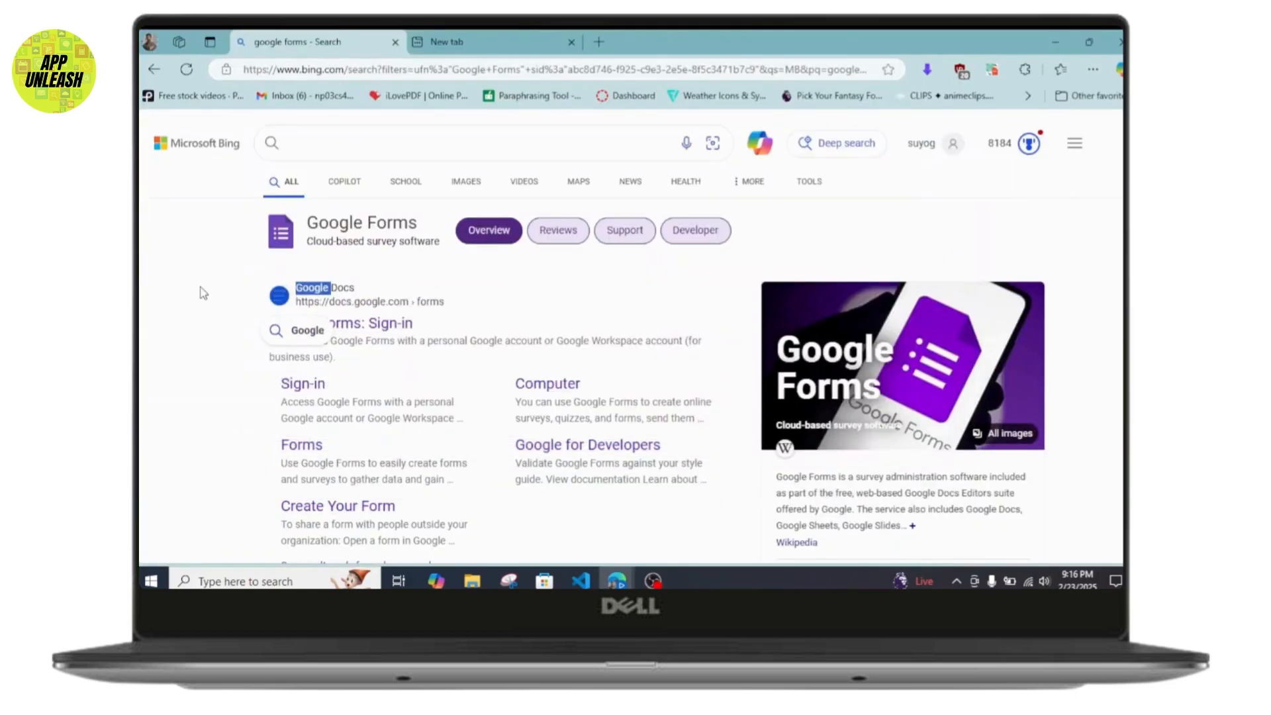
{"action": "left_click", "coordinate": [840, 230]}
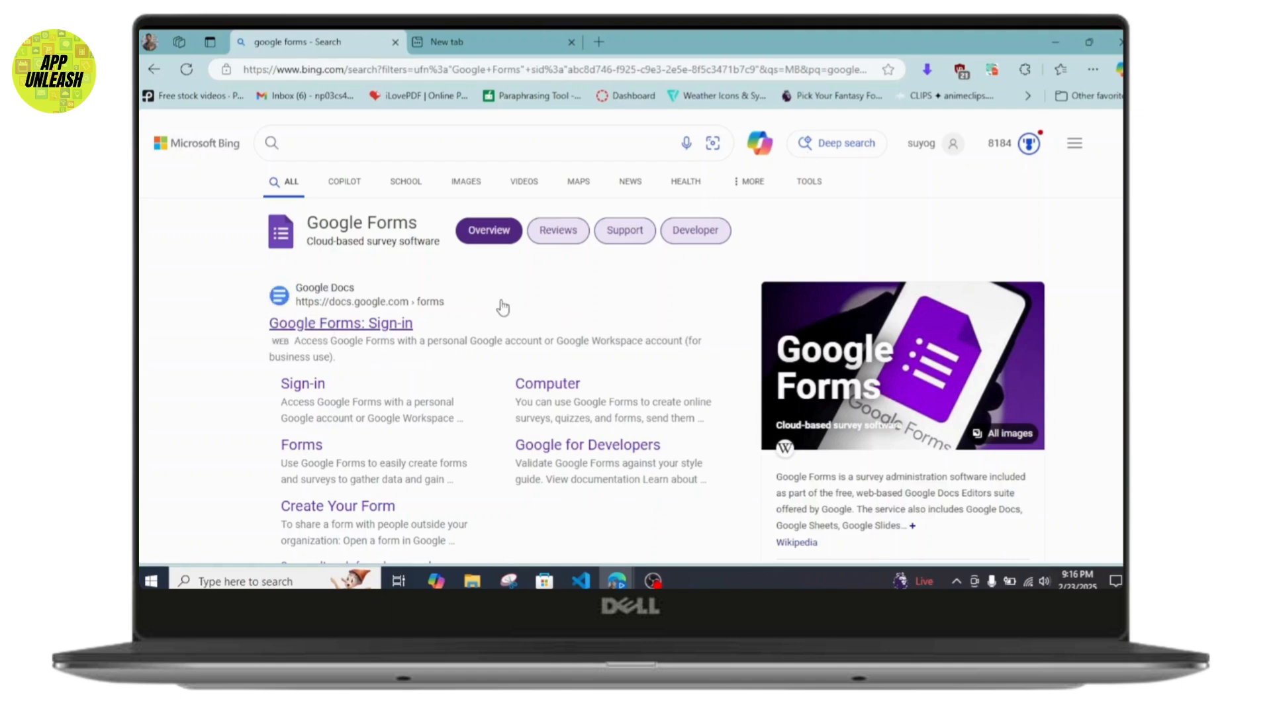
Step: Open the Google Forms sign-in page from the search results
{"action": "left_click", "coordinate": [374, 329]}
{"action": "left_click", "coordinate": [323, 33]}
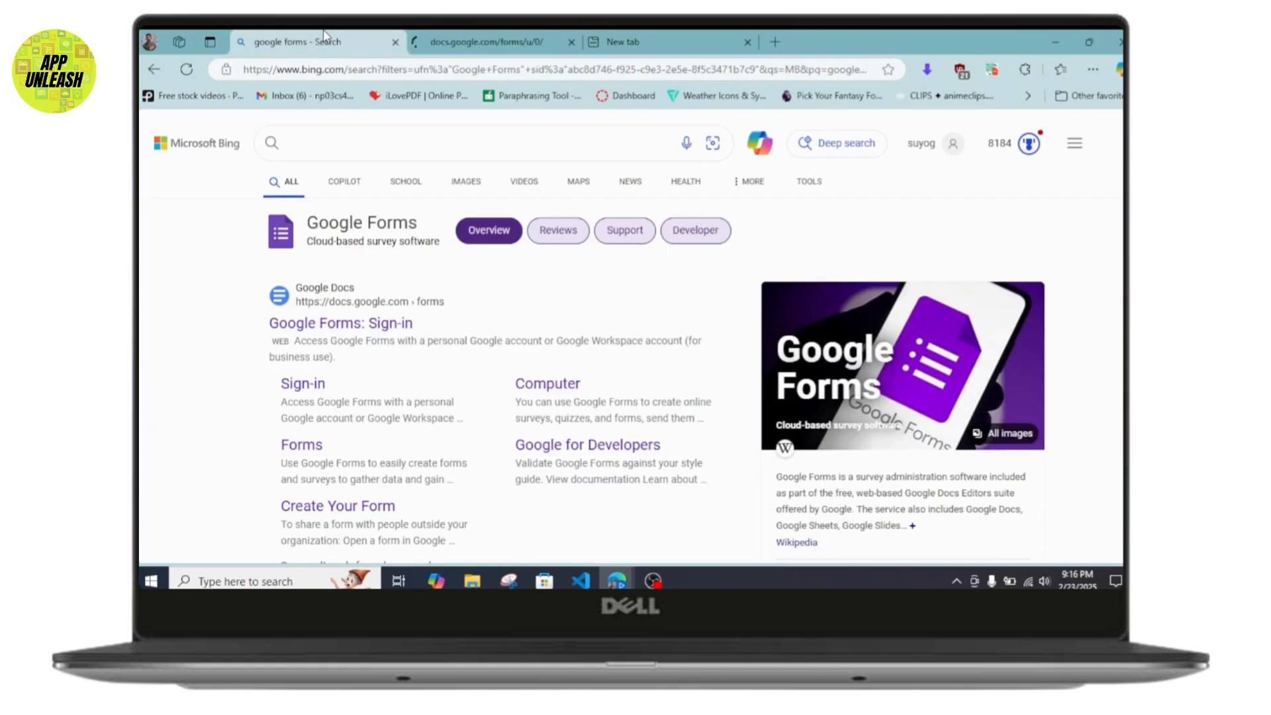
{"action": "type", "text": "pp"}
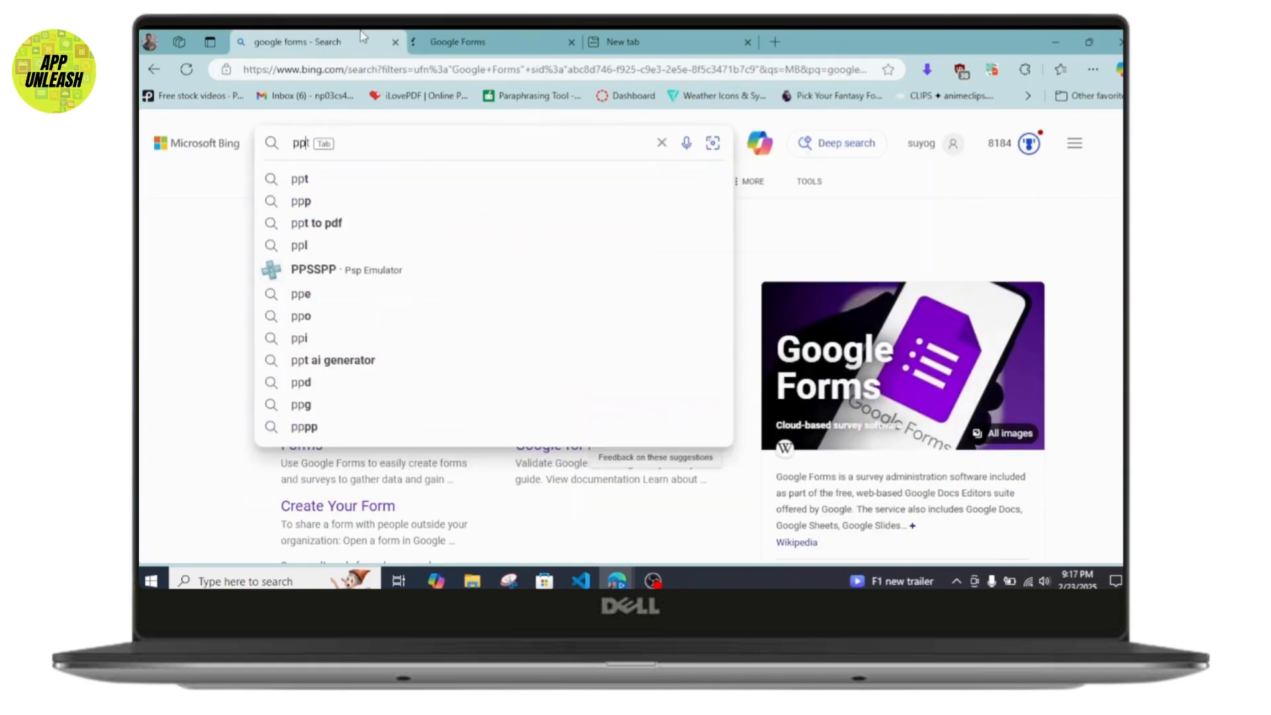
{"action": "key", "text": "BackSpace"}
{"action": "key", "text": "BackSpace"}
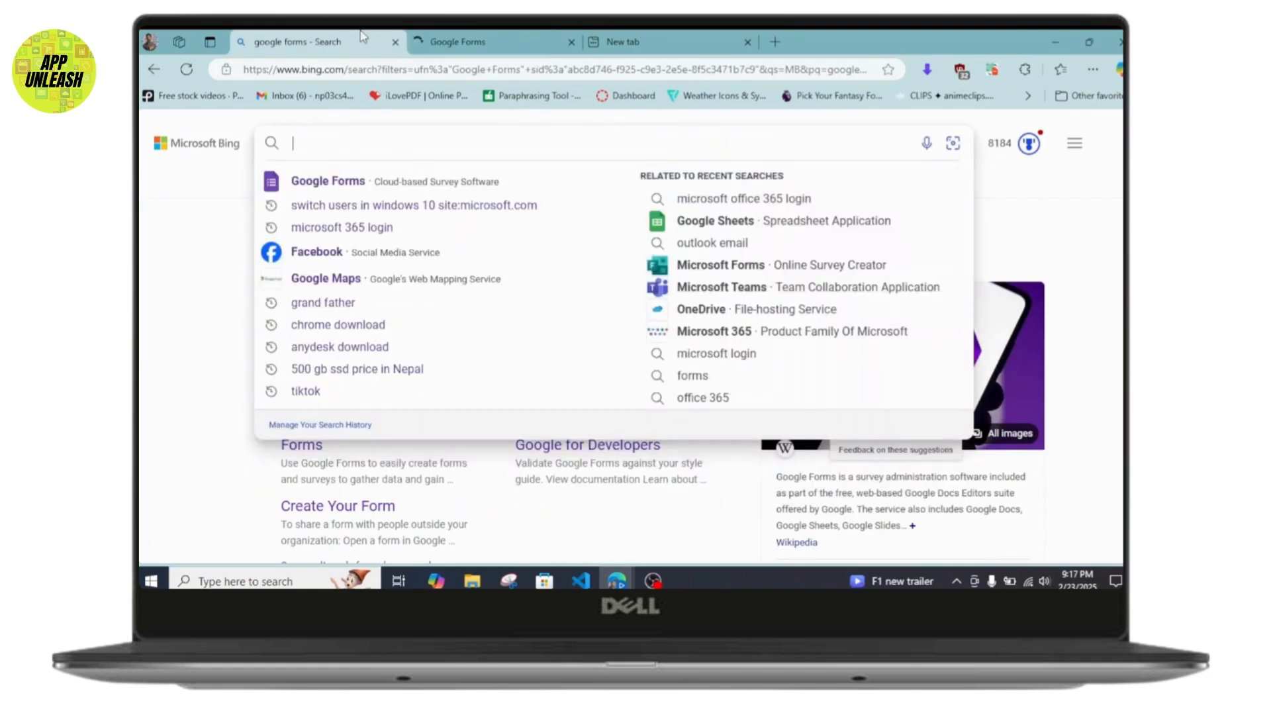
{"action": "left_click", "coordinate": [235, 276]}
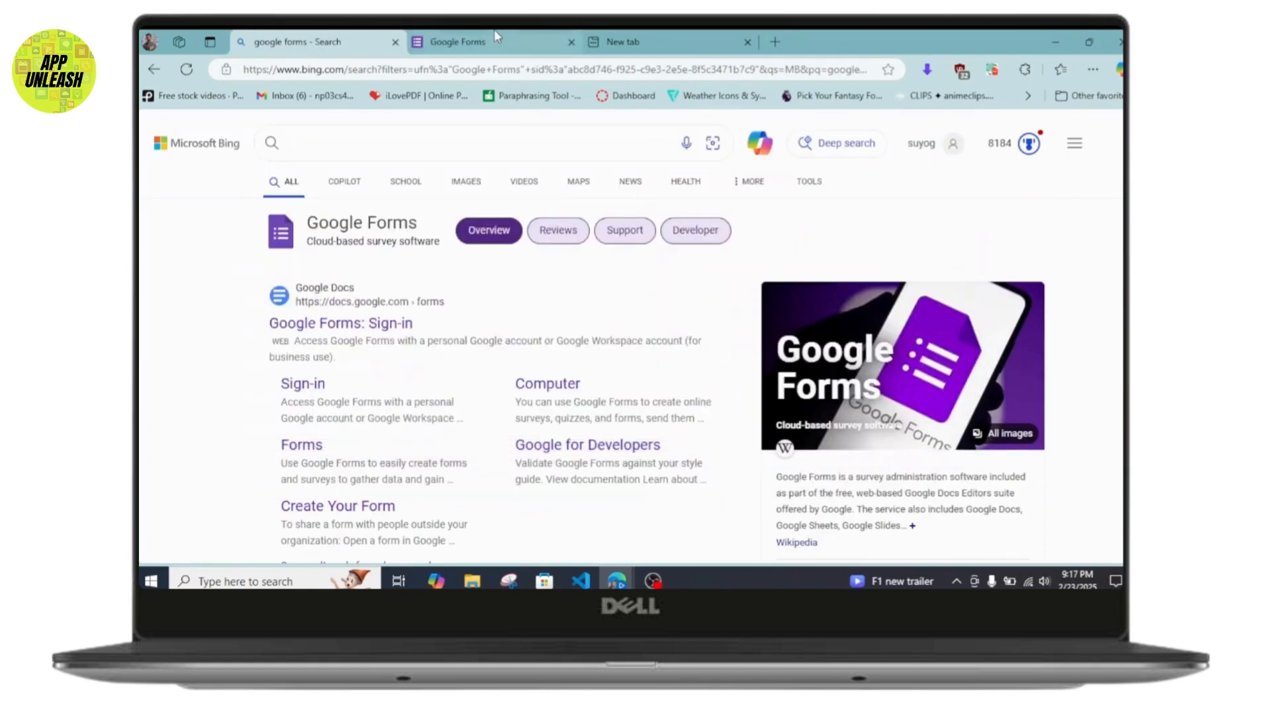
Step: Create a blank form in Google Forms and title it "Surevey Questions:"
{"action": "left_click", "coordinate": [464, 41]}
{"action": "left_click", "coordinate": [382, 238]}
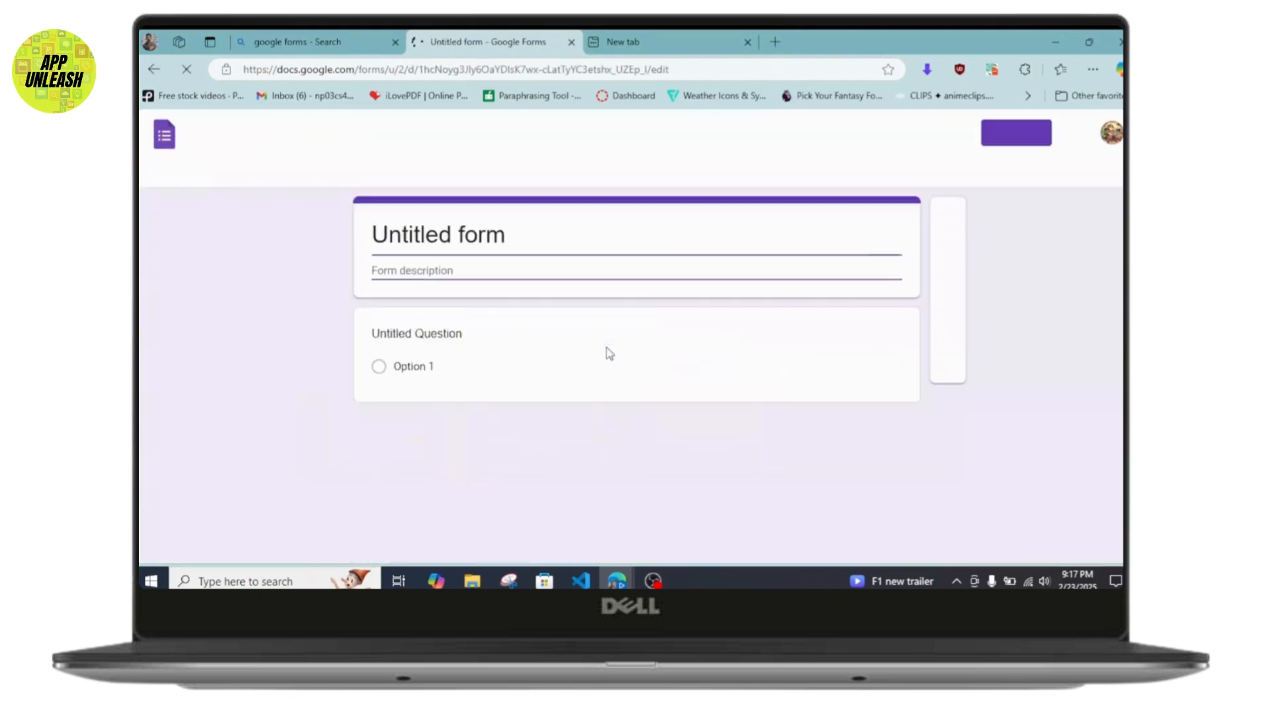
{"action": "left_click", "coordinate": [509, 237]}
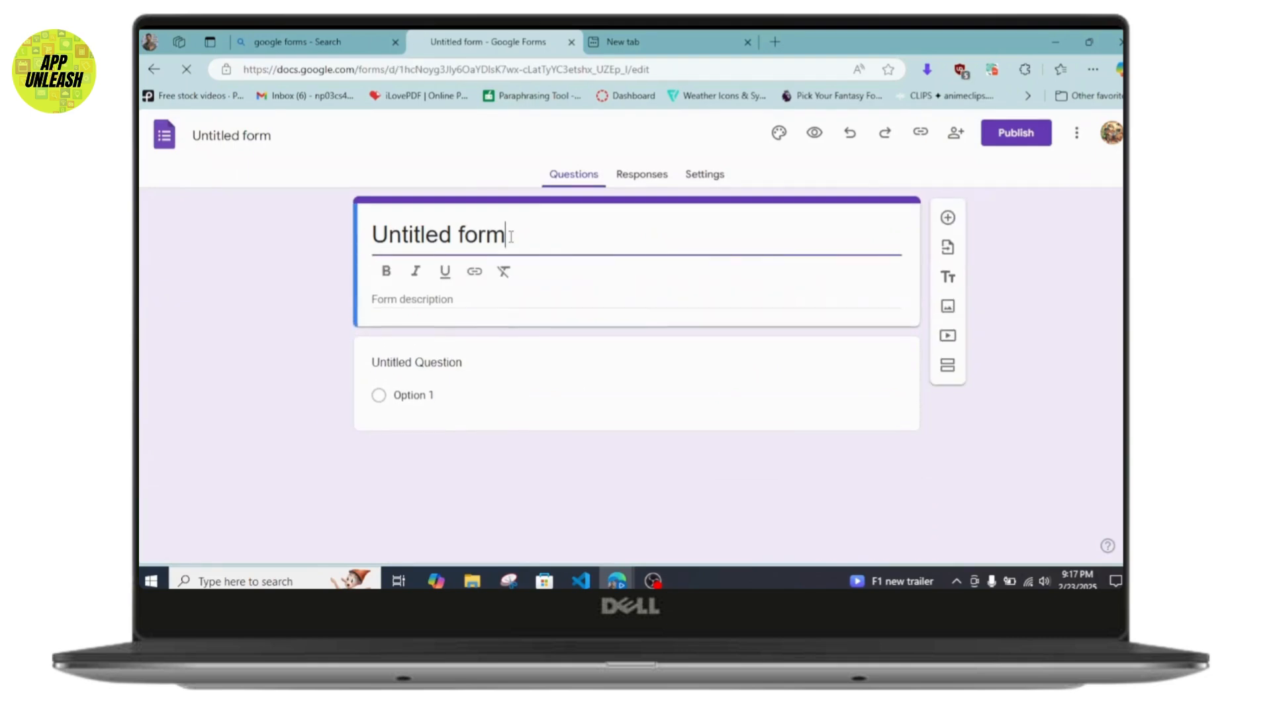
{"action": "triple_click", "coordinate": [510, 237]}
{"action": "type", "text": "Su"}
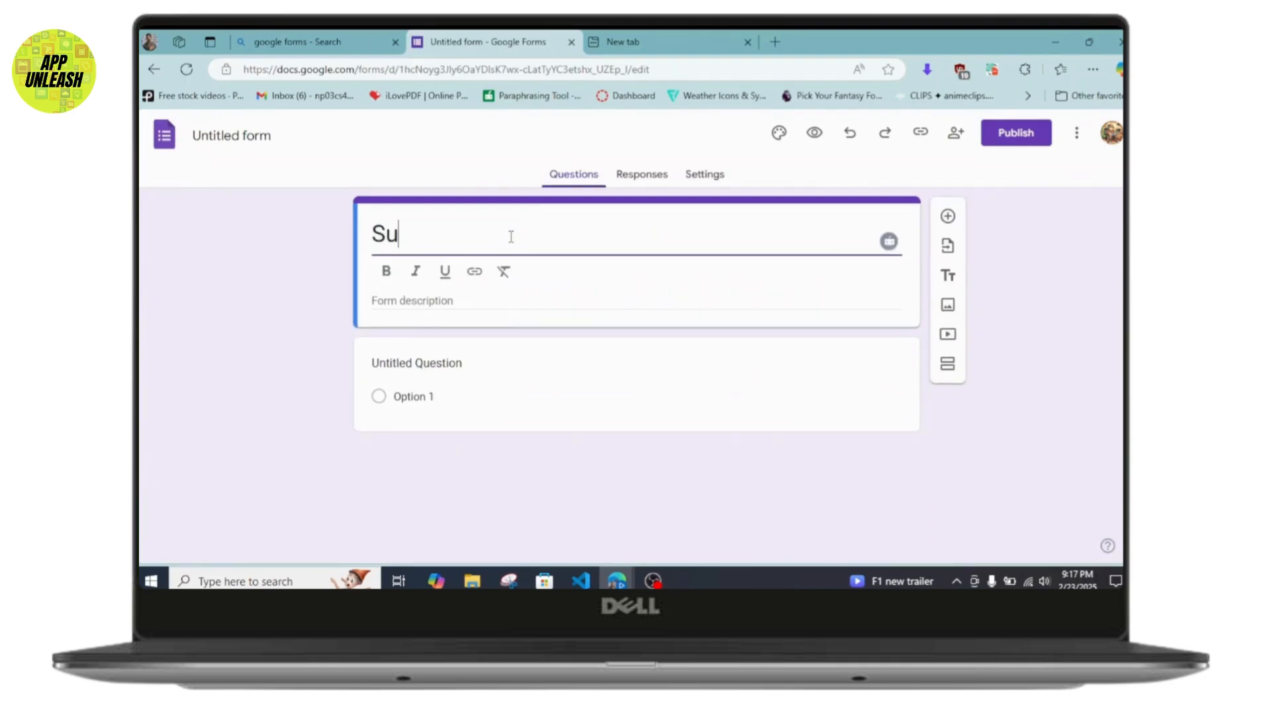
{"action": "type", "text": "revey "}
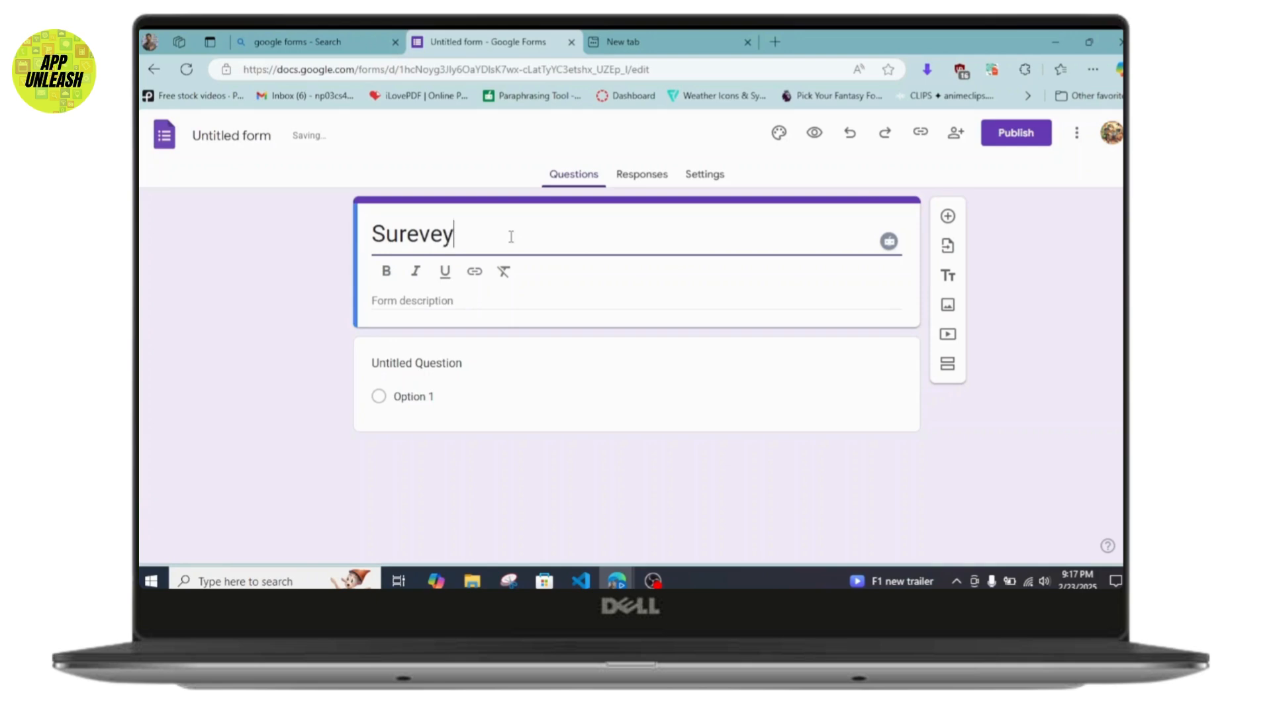
{"action": "type", "text": "Ques"}
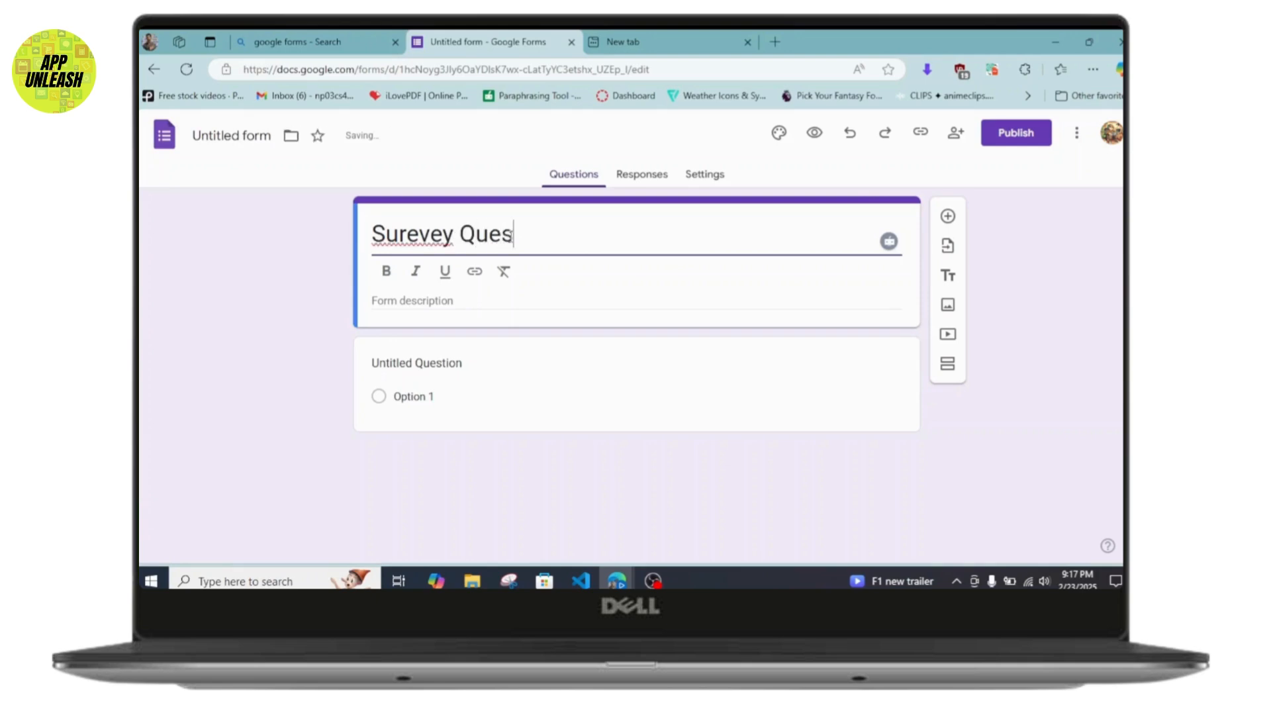
{"action": "type", "text": "tions:"}
{"action": "left_click", "coordinate": [503, 304]}
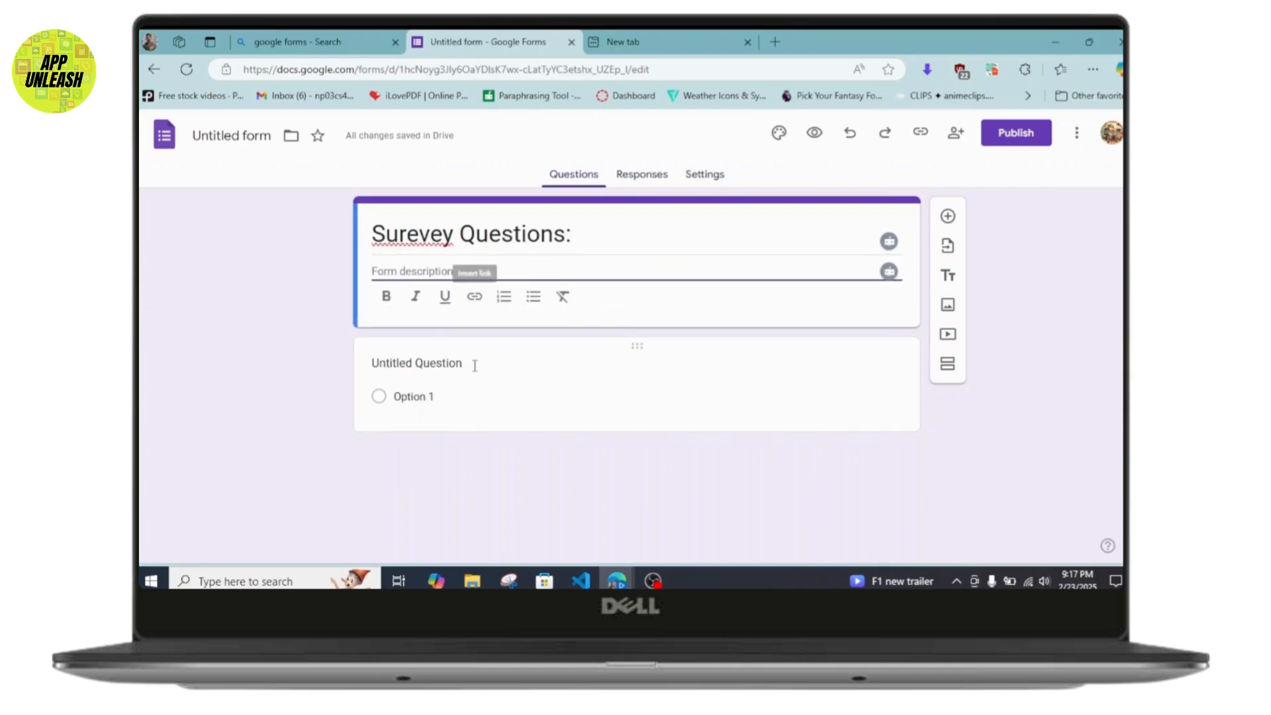
Step: Name the first question "Gender" and give it the answer options Male, Female and Other
{"action": "left_click", "coordinate": [449, 364]}
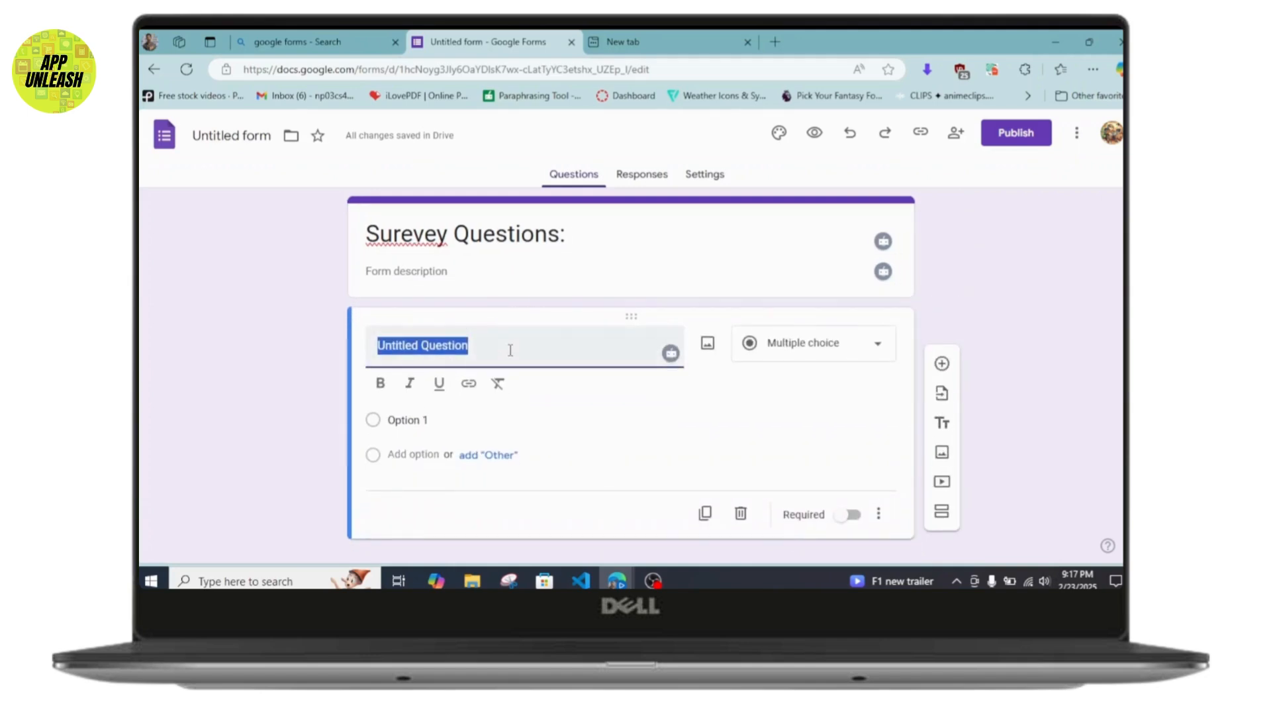
{"action": "type", "text": "Gender"}
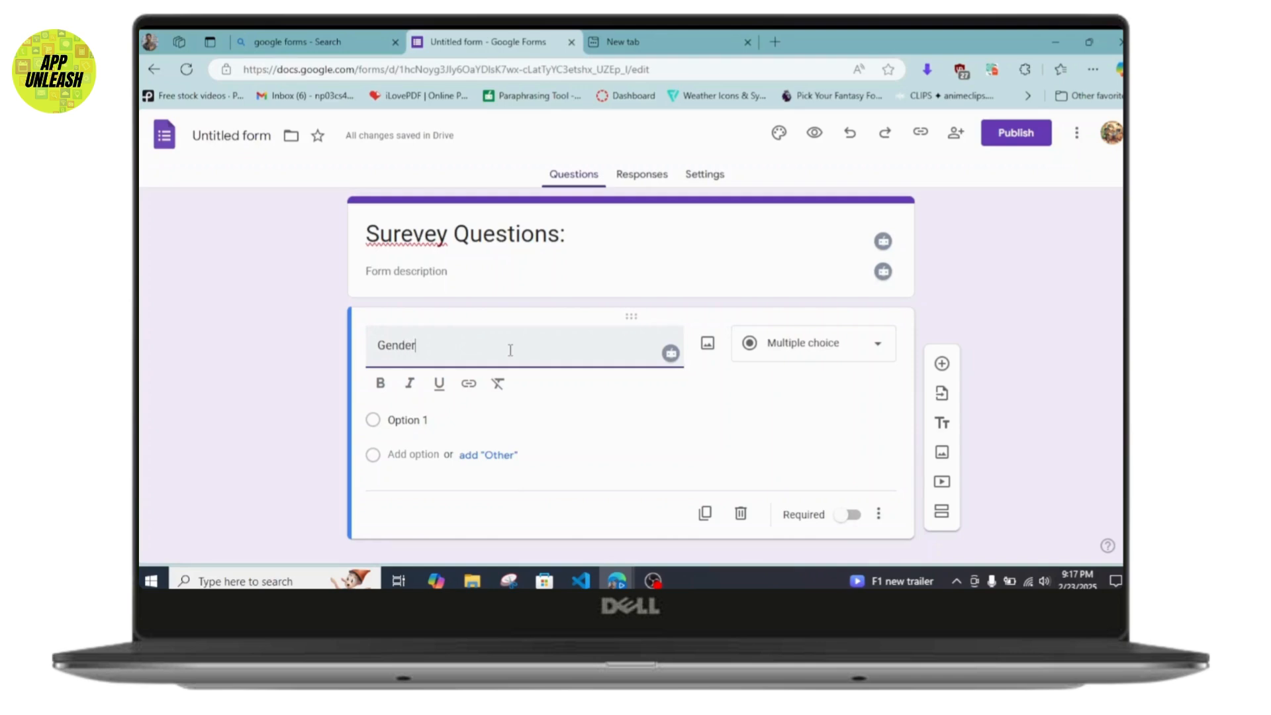
{"action": "left_click", "coordinate": [468, 420]}
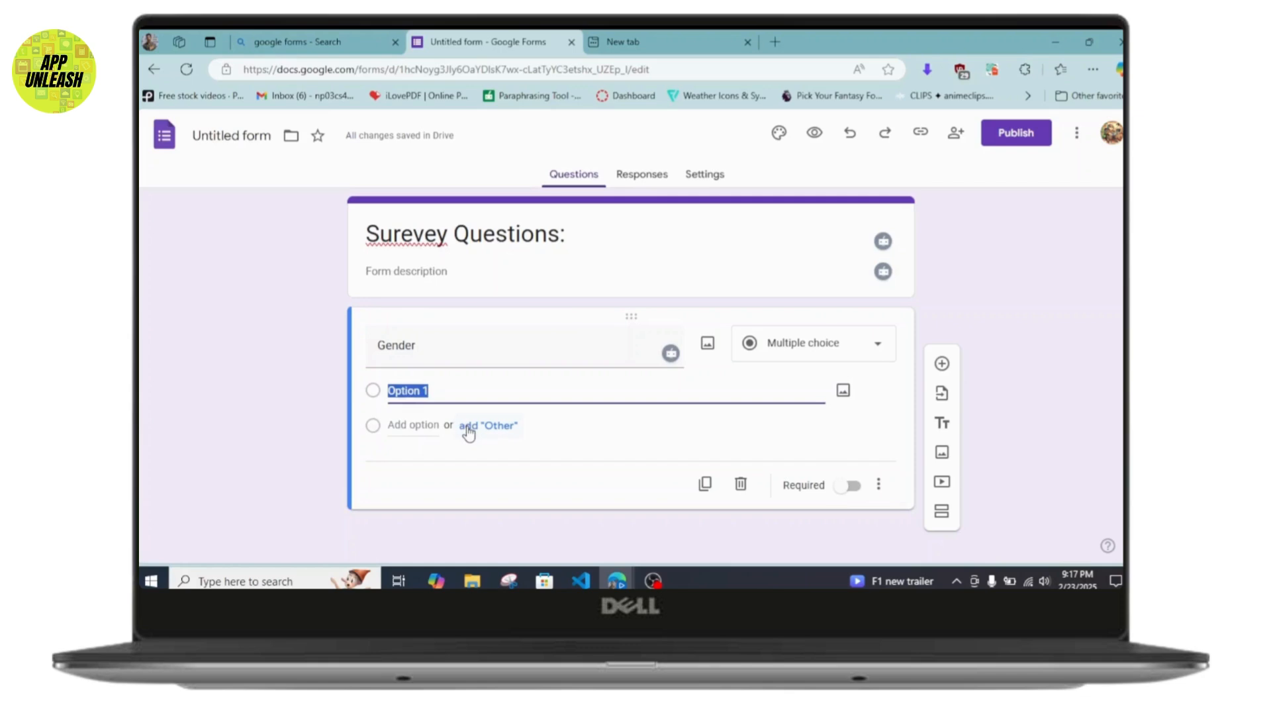
{"action": "type", "text": "Male"}
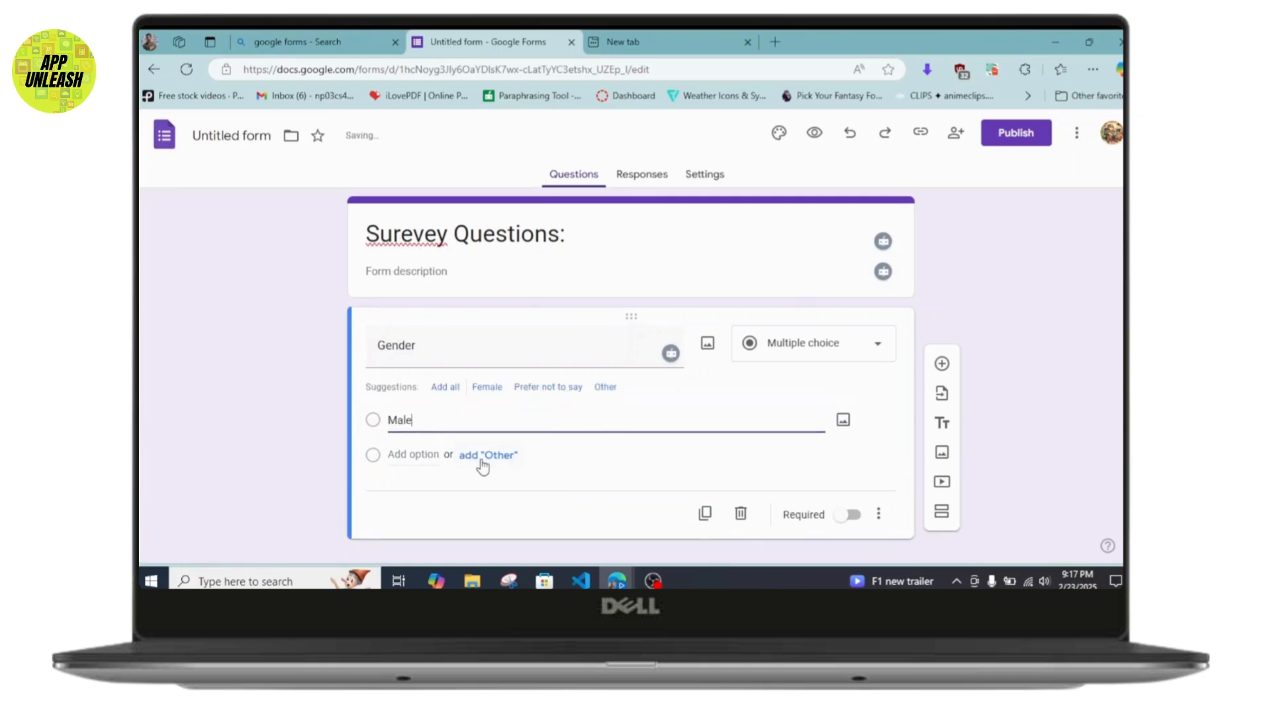
{"action": "left_click", "coordinate": [481, 460]}
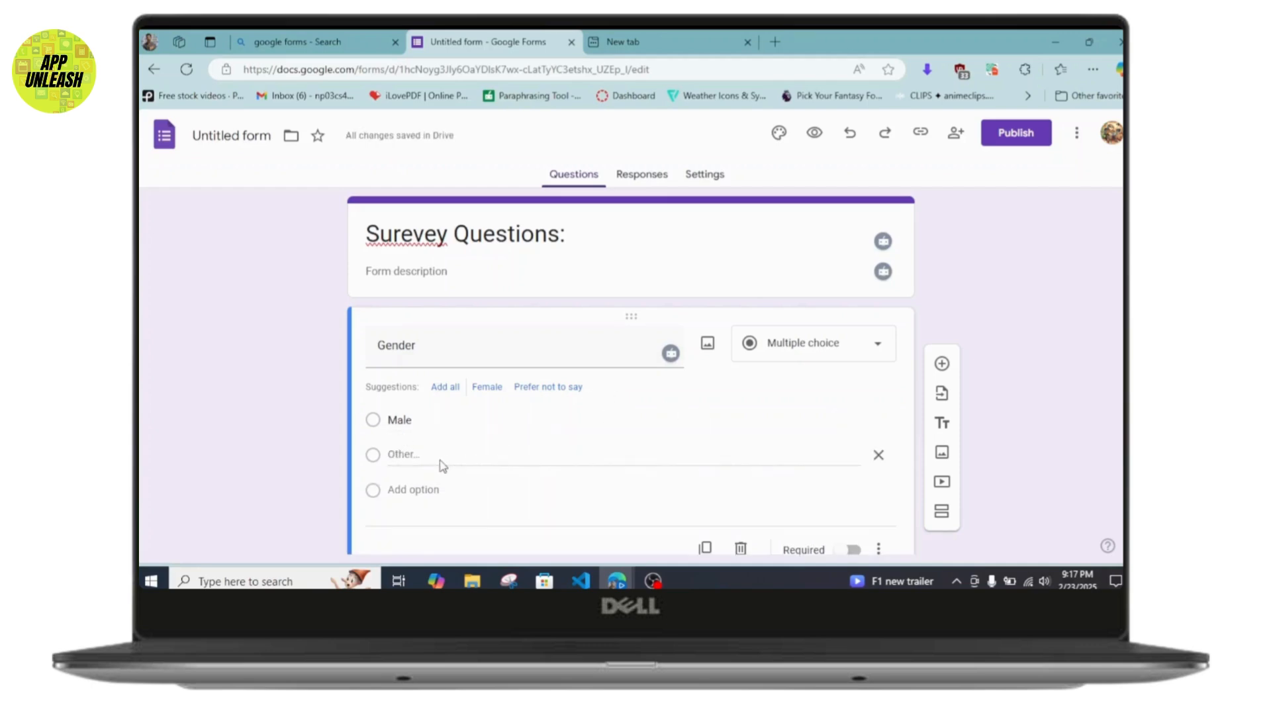
{"action": "left_click", "coordinate": [388, 489]}
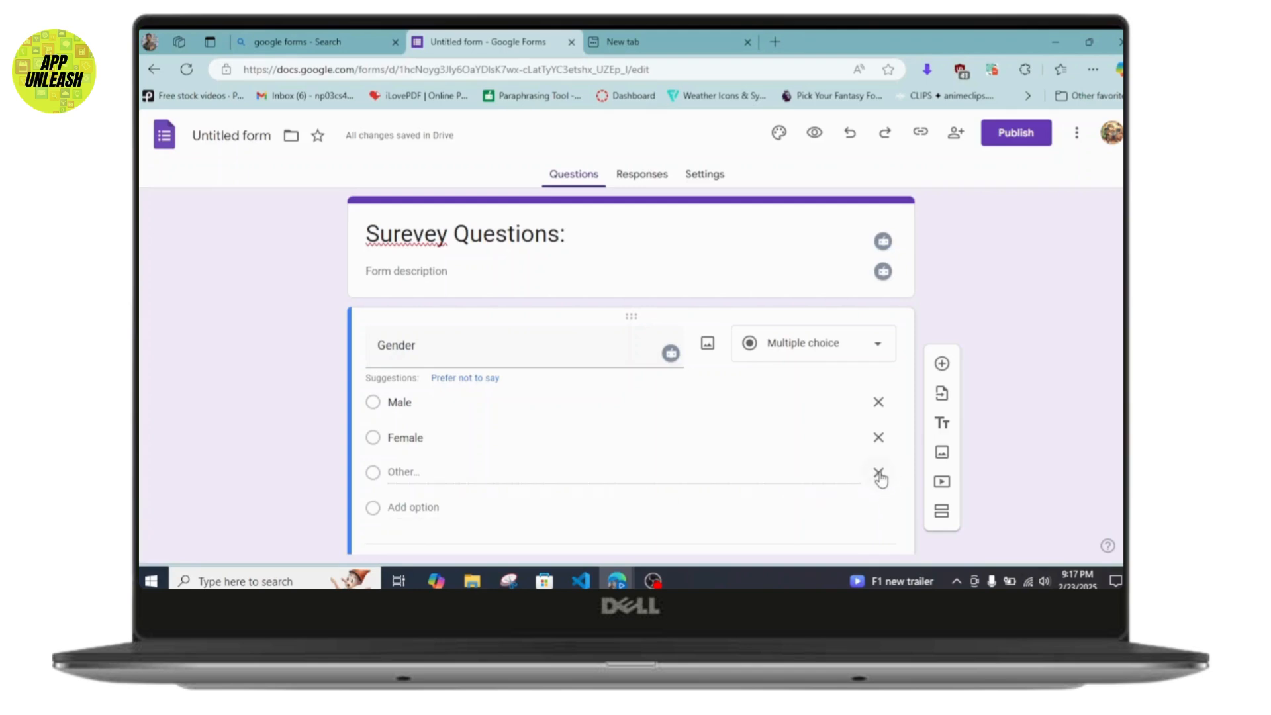
Step: Look through the available question types for the Gender question, keeping Multiple choice
{"action": "scroll", "coordinate": [864, 382], "scroll_direction": "down", "scroll_amount": 1}
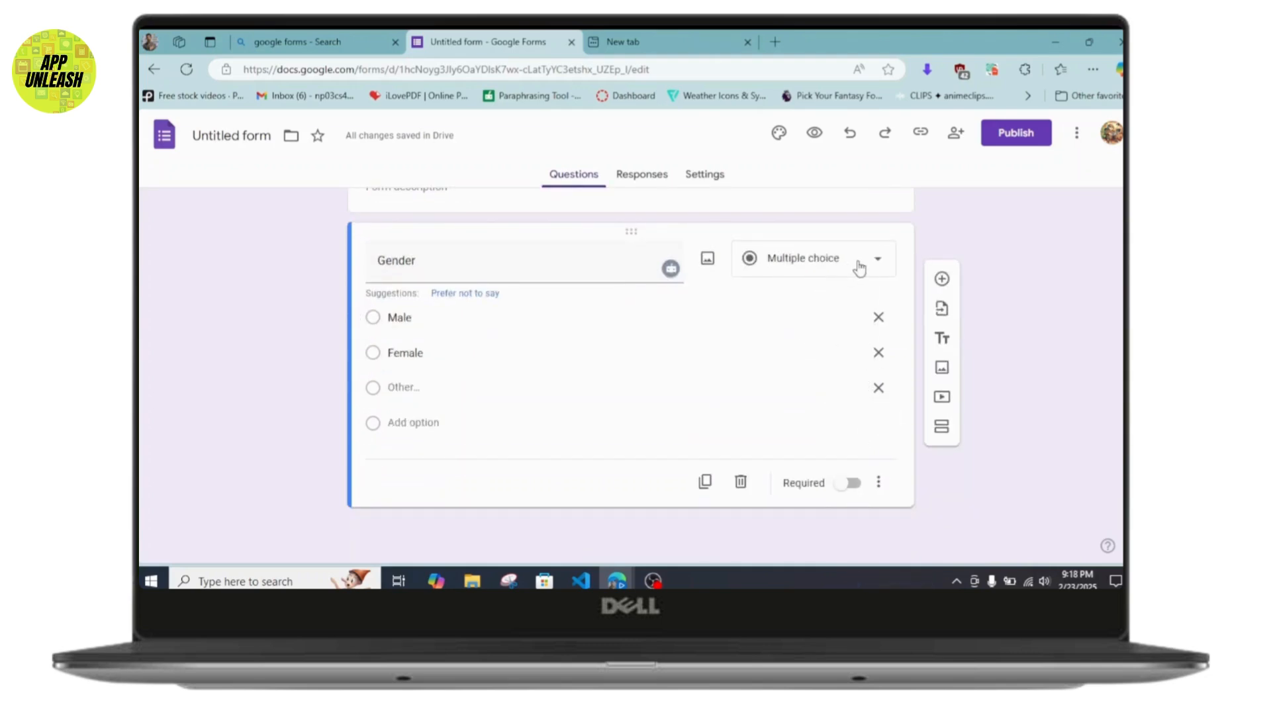
{"action": "left_click", "coordinate": [880, 261]}
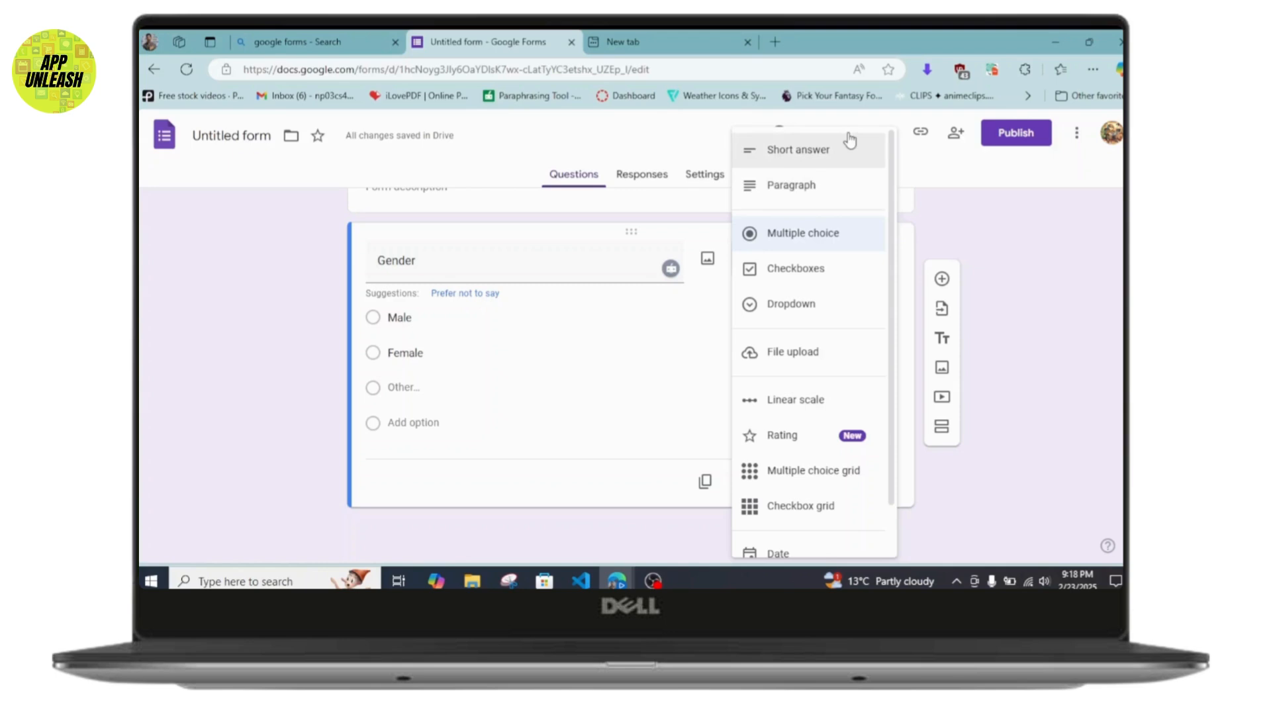
{"action": "left_click", "coordinate": [940, 240]}
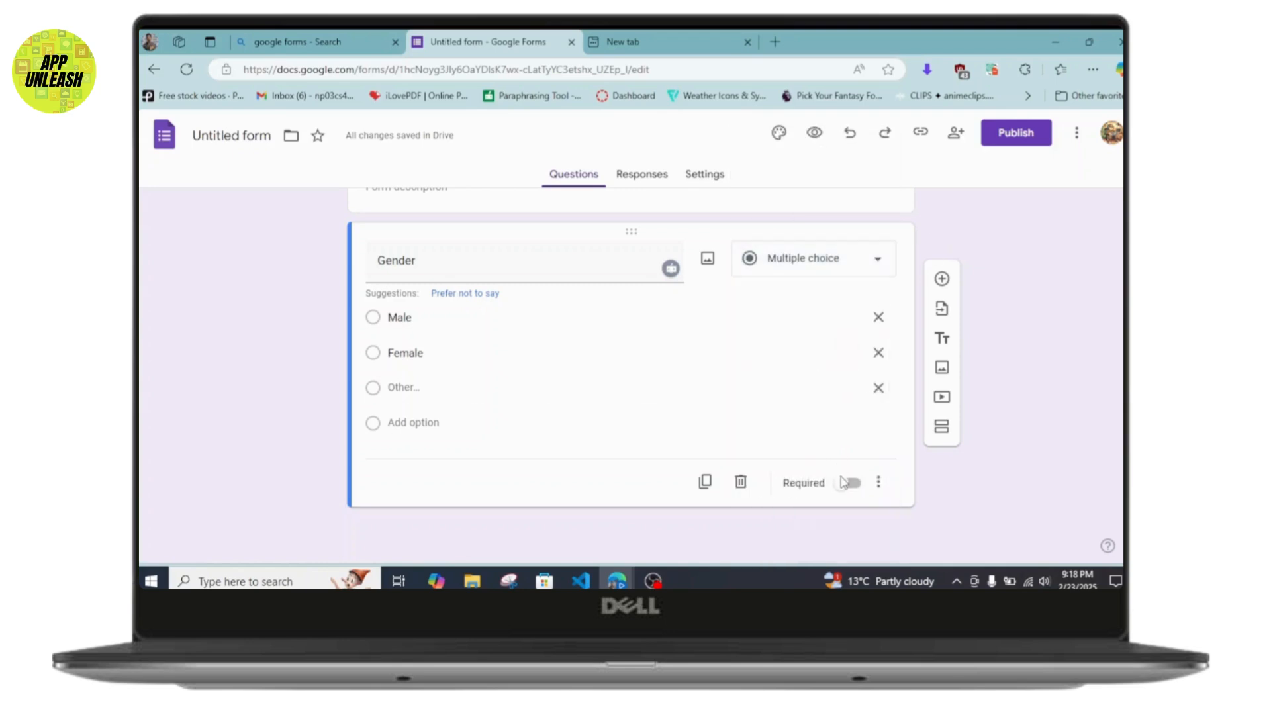
Step: Make the Gender question required
{"action": "scroll", "coordinate": [796, 405], "scroll_direction": "up", "scroll_amount": 2}
{"action": "scroll", "coordinate": [794, 400], "scroll_direction": "down", "scroll_amount": 2}
{"action": "left_click", "coordinate": [841, 488]}
{"action": "scroll", "coordinate": [758, 395], "scroll_direction": "up", "scroll_amount": 2}
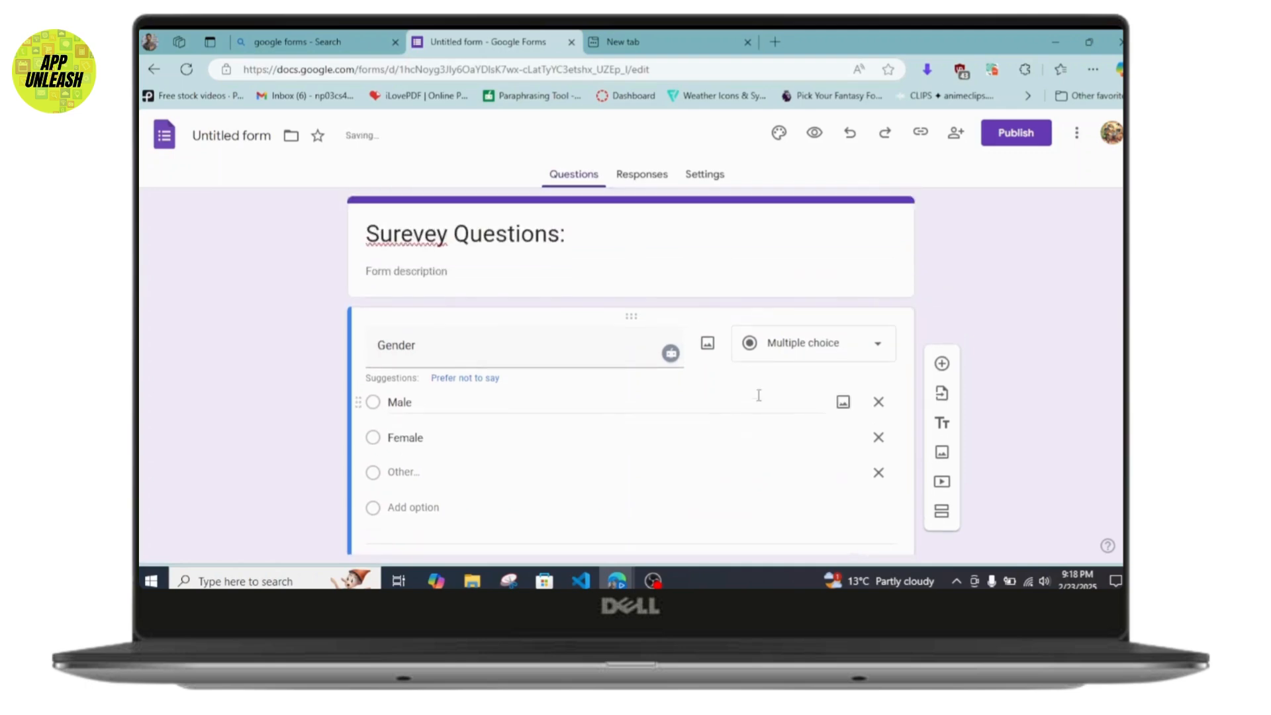
{"action": "scroll", "coordinate": [688, 433], "scroll_direction": "down", "scroll_amount": 2}
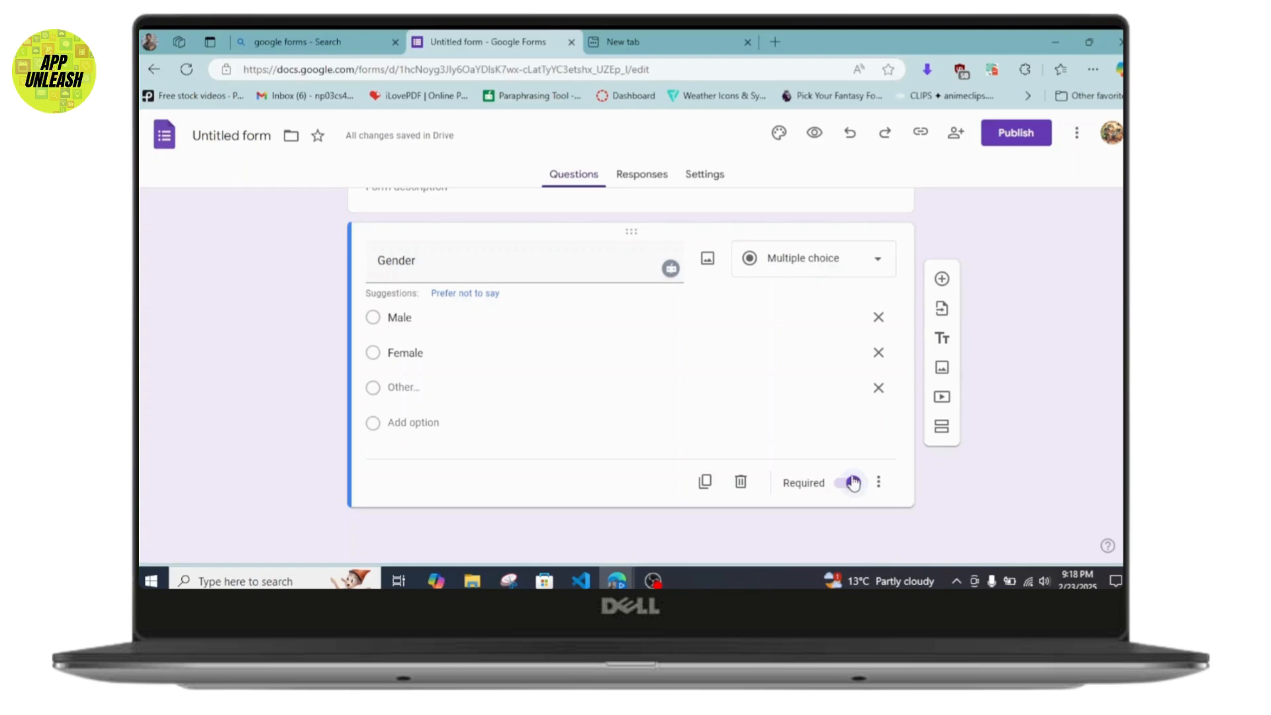
{"action": "scroll", "coordinate": [832, 437], "scroll_direction": "up", "scroll_amount": 2}
{"action": "scroll", "coordinate": [788, 423], "scroll_direction": "down", "scroll_amount": 2}
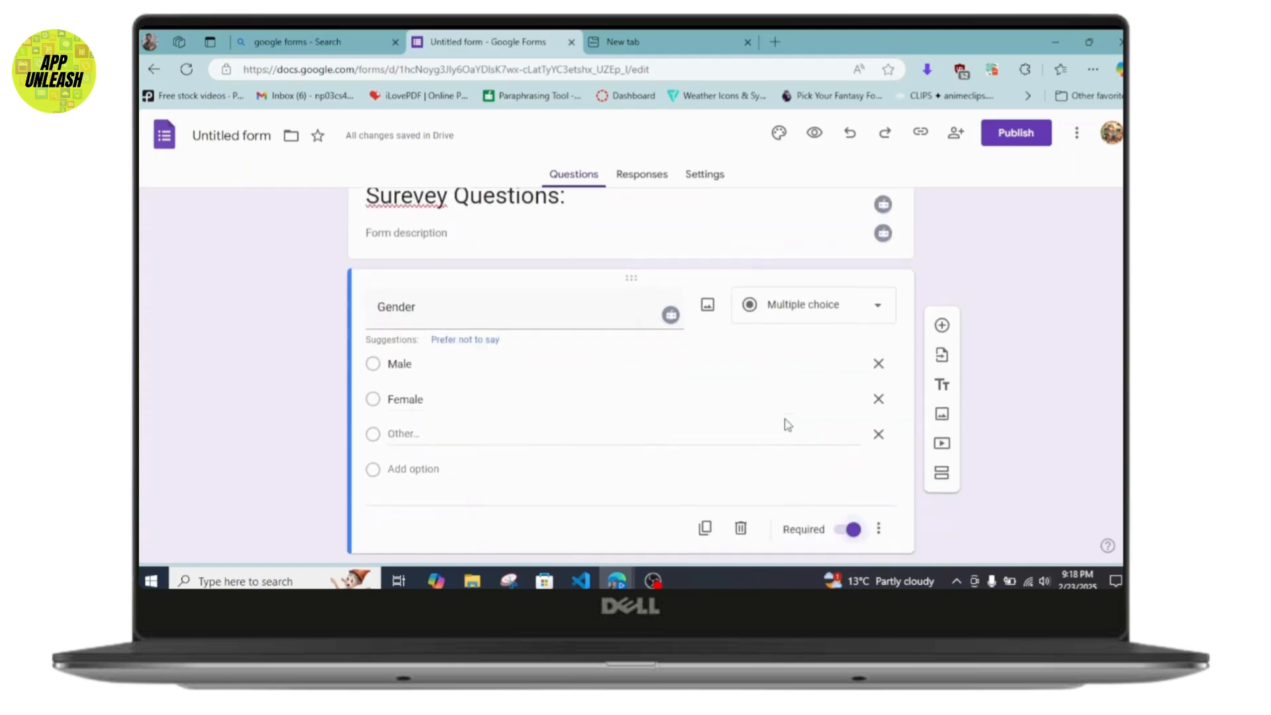
{"action": "scroll", "coordinate": [761, 394], "scroll_direction": "up", "scroll_amount": 3}
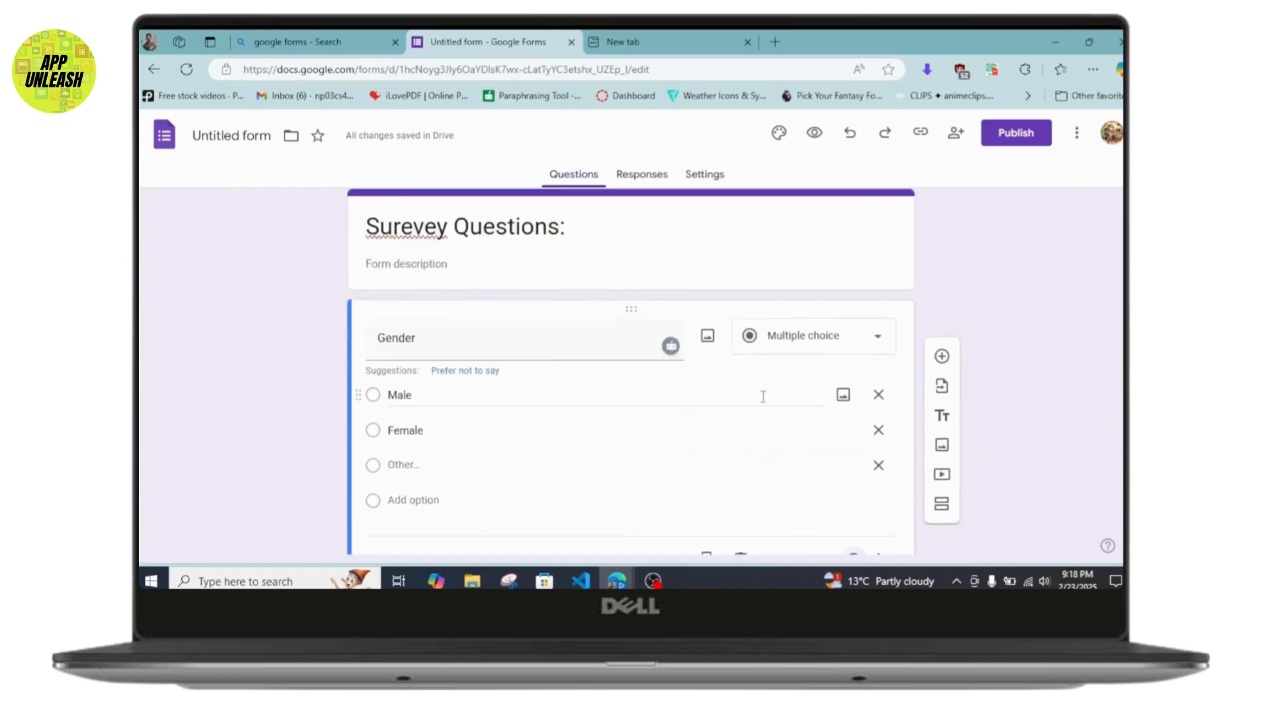
Step: In the form's response settings, set the collection of email addresses to Responder input
{"action": "left_click", "coordinate": [700, 180]}
{"action": "scroll", "coordinate": [724, 377], "scroll_direction": "down", "scroll_amount": 3}
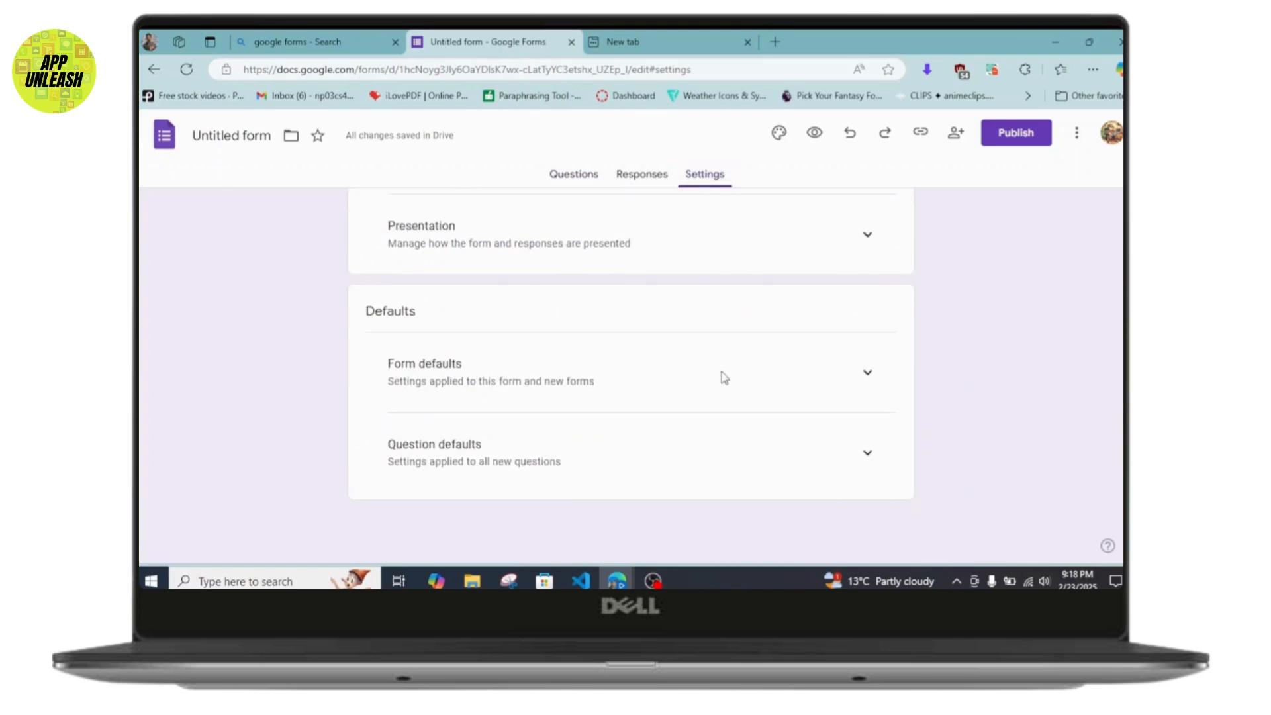
{"action": "scroll", "coordinate": [813, 414], "scroll_direction": "up", "scroll_amount": 3}
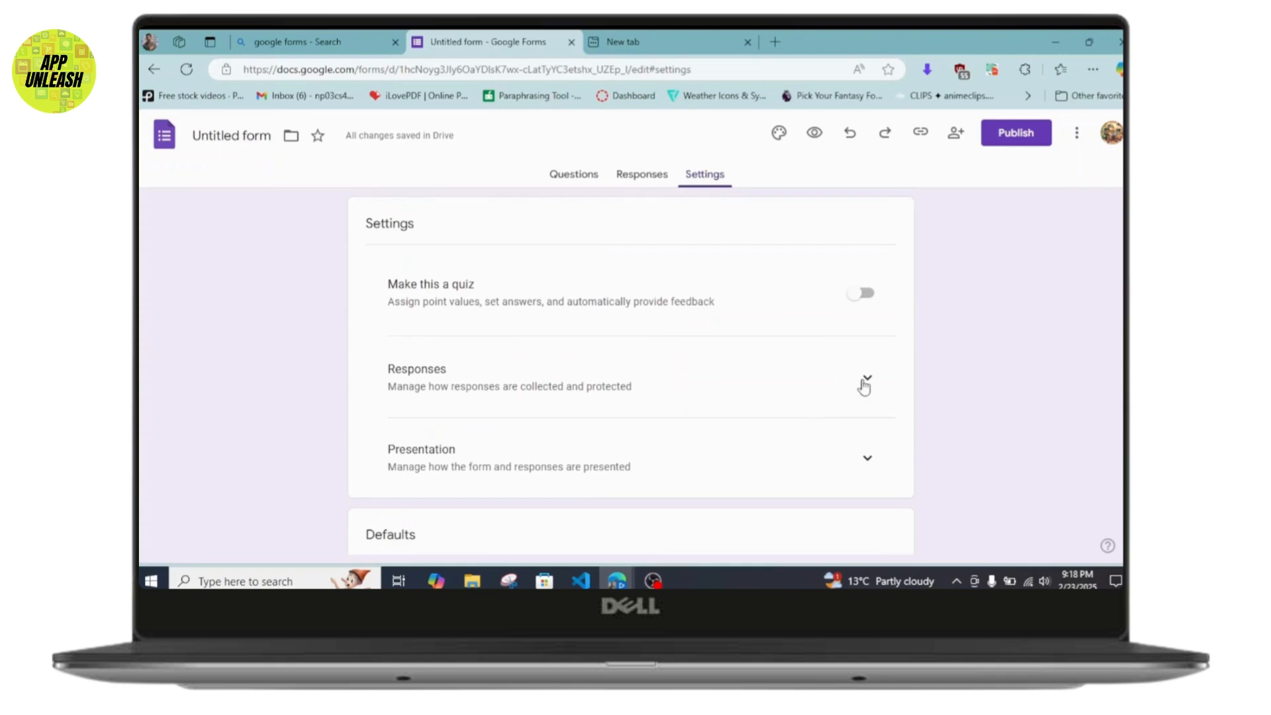
{"action": "left_click", "coordinate": [882, 395]}
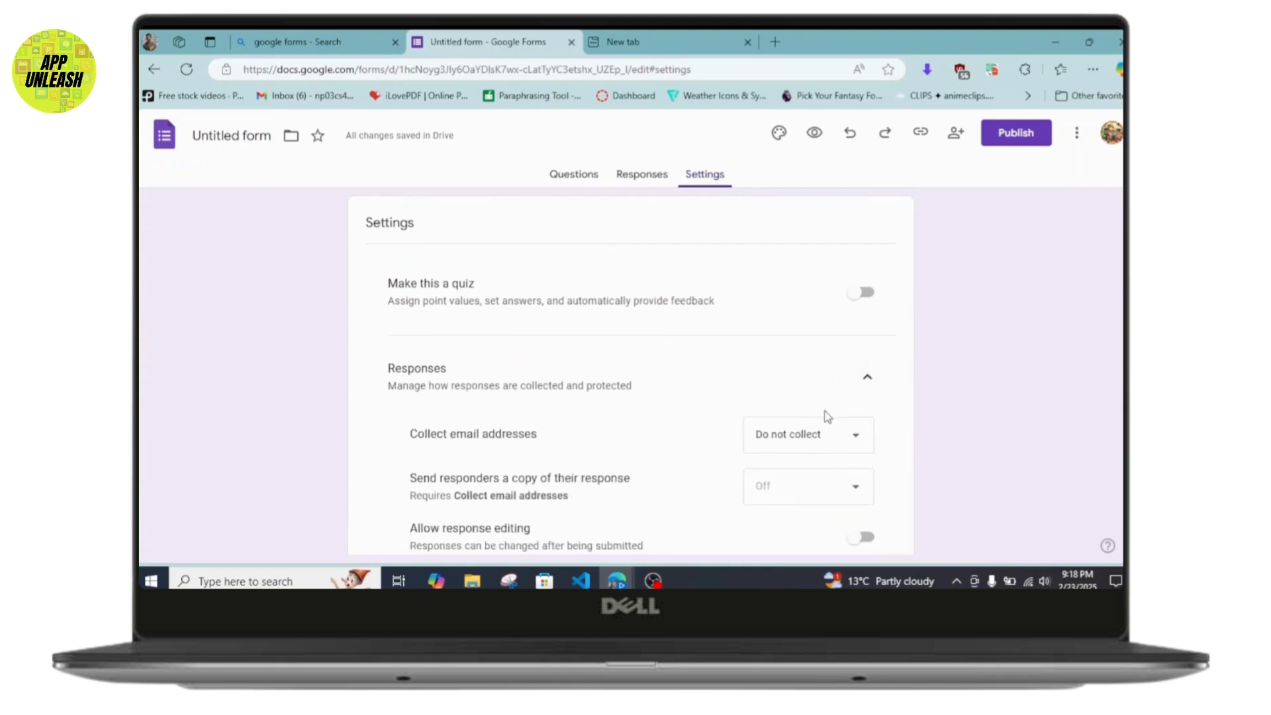
{"action": "scroll", "coordinate": [824, 414], "scroll_direction": "down", "scroll_amount": 3}
{"action": "left_click", "coordinate": [854, 260]}
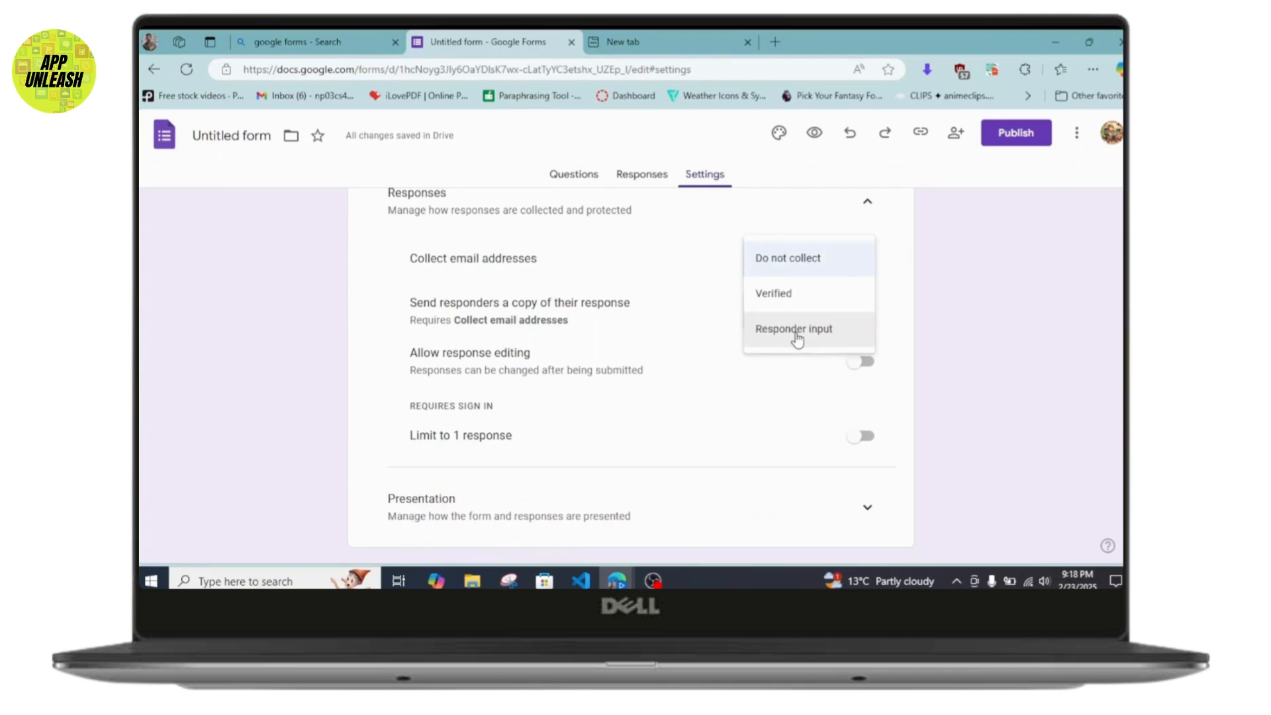
{"action": "left_click", "coordinate": [800, 331]}
Step: Return to the form's questions and review the email field and the Gender question
{"action": "left_click", "coordinate": [588, 179]}
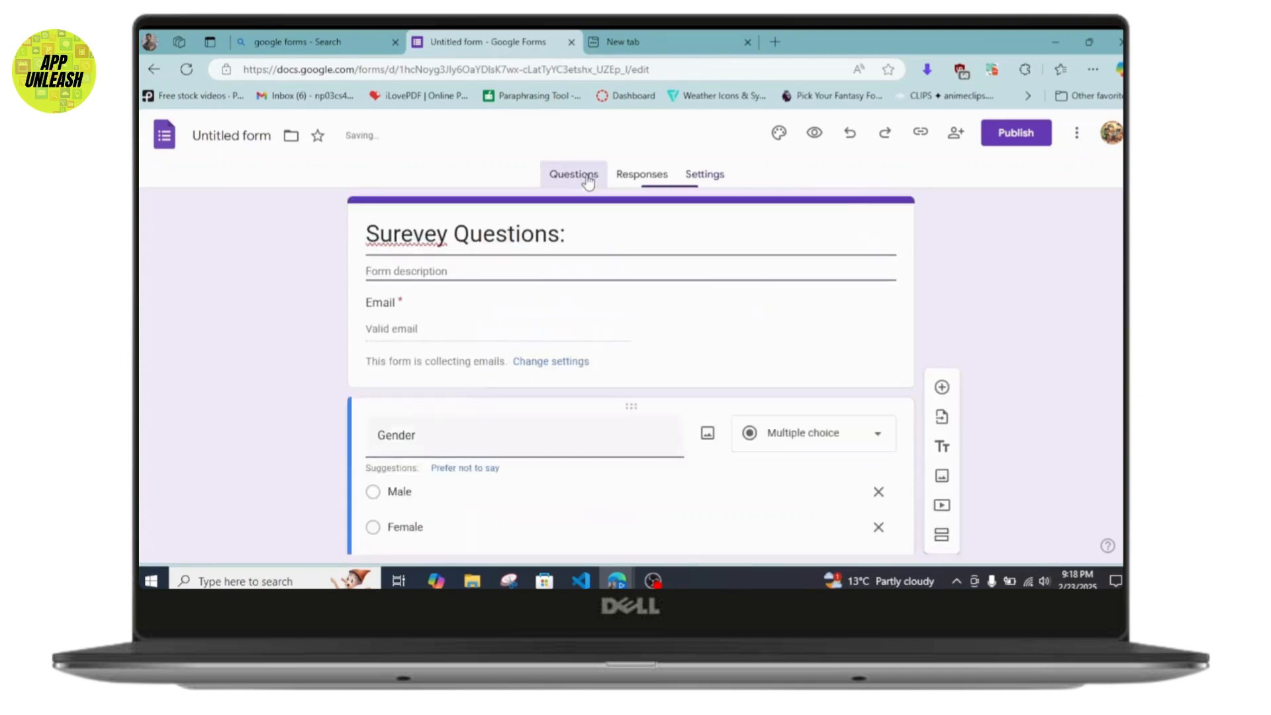
{"action": "left_click", "coordinate": [415, 335]}
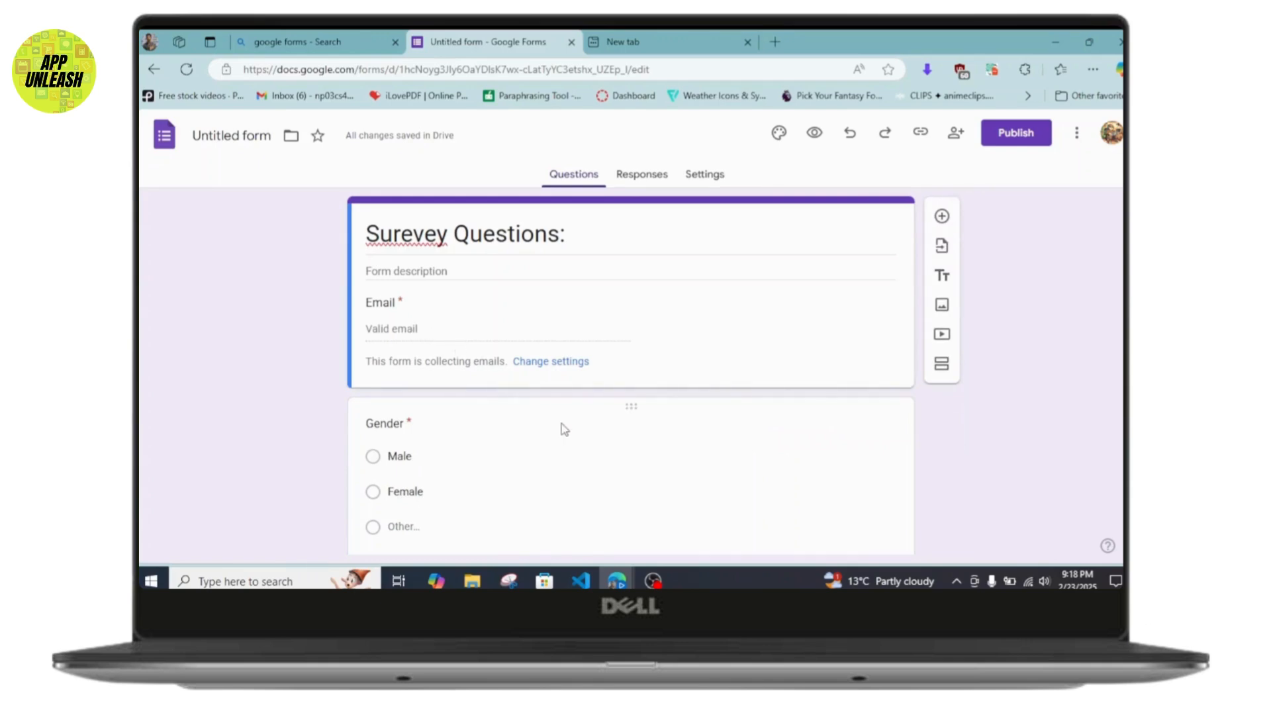
{"action": "left_click", "coordinate": [612, 457]}
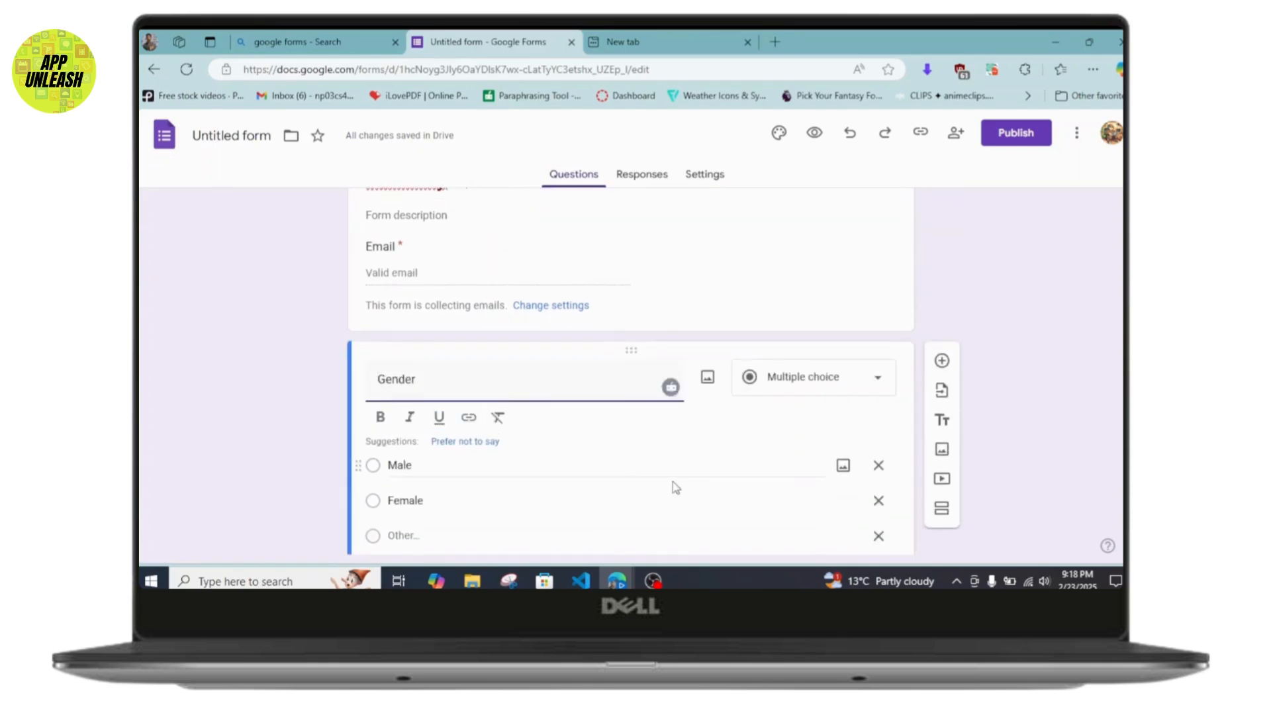
{"action": "scroll", "coordinate": [675, 488], "scroll_direction": "down", "scroll_amount": 2}
{"action": "scroll", "coordinate": [688, 355], "scroll_direction": "up", "scroll_amount": 3}
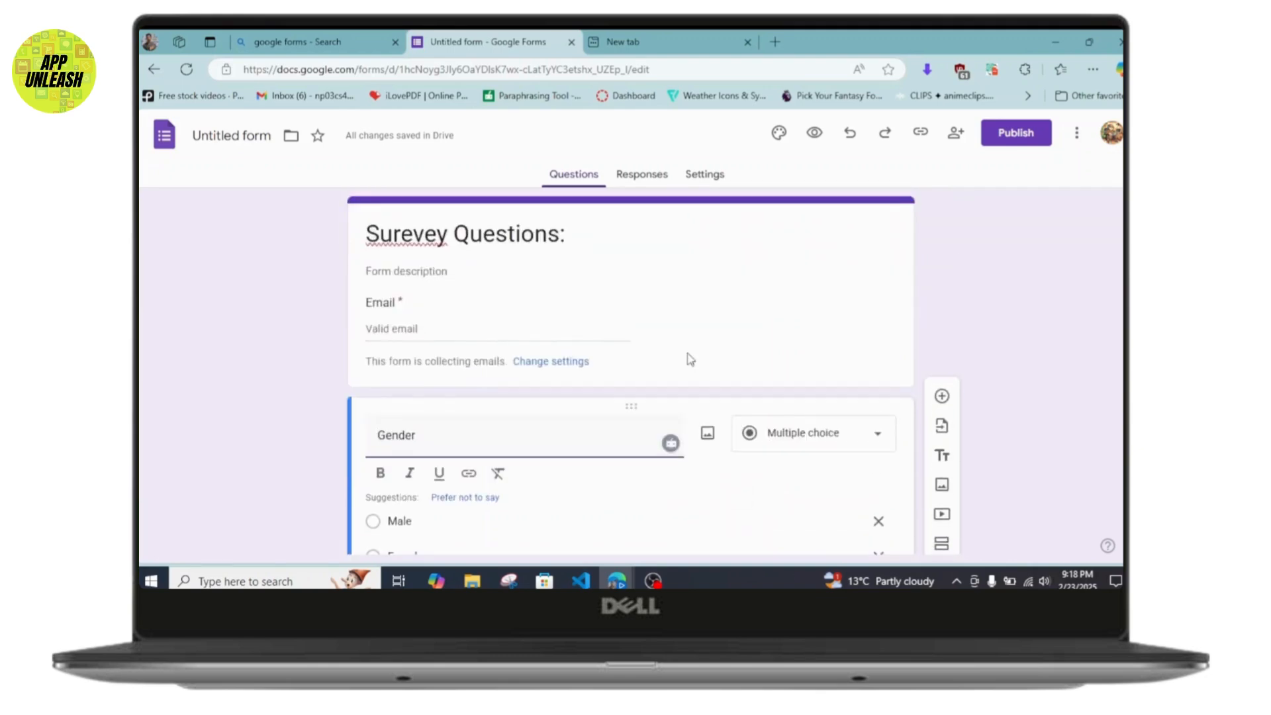
{"action": "scroll", "coordinate": [689, 357], "scroll_direction": "down", "scroll_amount": 3}
{"action": "scroll", "coordinate": [615, 320], "scroll_direction": "up", "scroll_amount": 2}
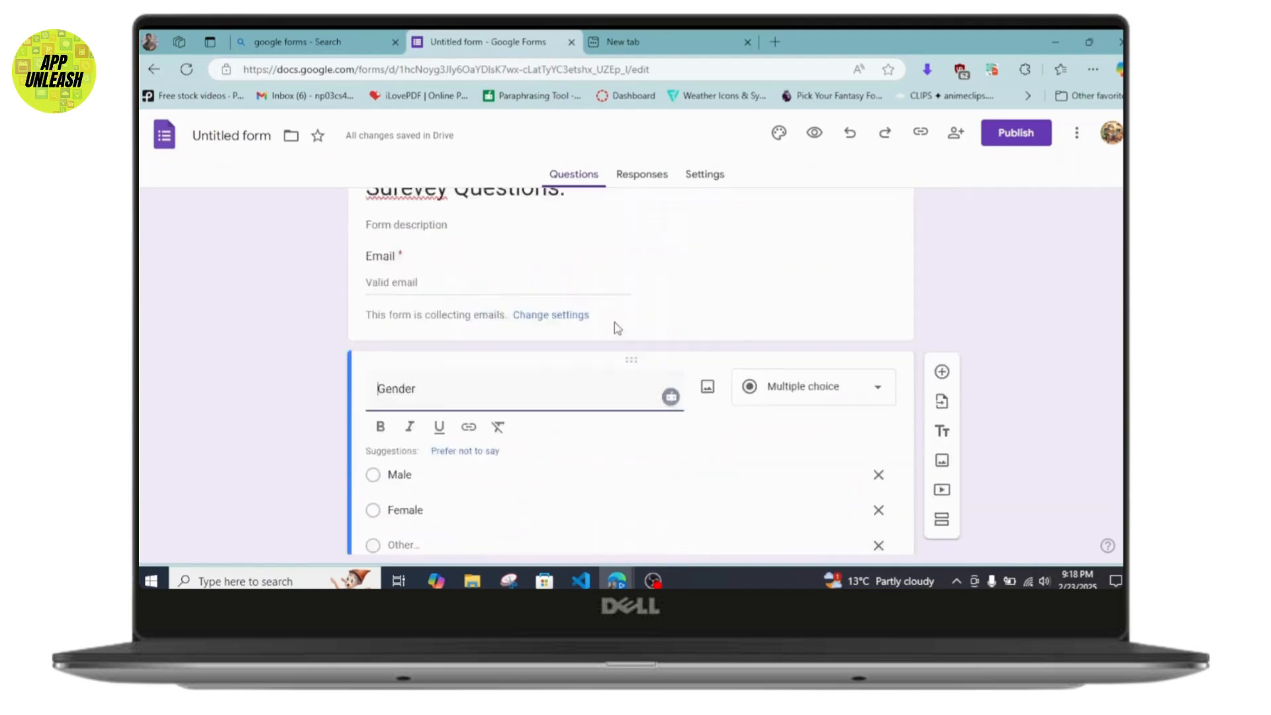
{"action": "scroll", "coordinate": [614, 325], "scroll_direction": "up", "scroll_amount": 1}
{"action": "scroll", "coordinate": [613, 323], "scroll_direction": "down", "scroll_amount": 3}
{"action": "scroll", "coordinate": [658, 326], "scroll_direction": "up", "scroll_amount": 3}
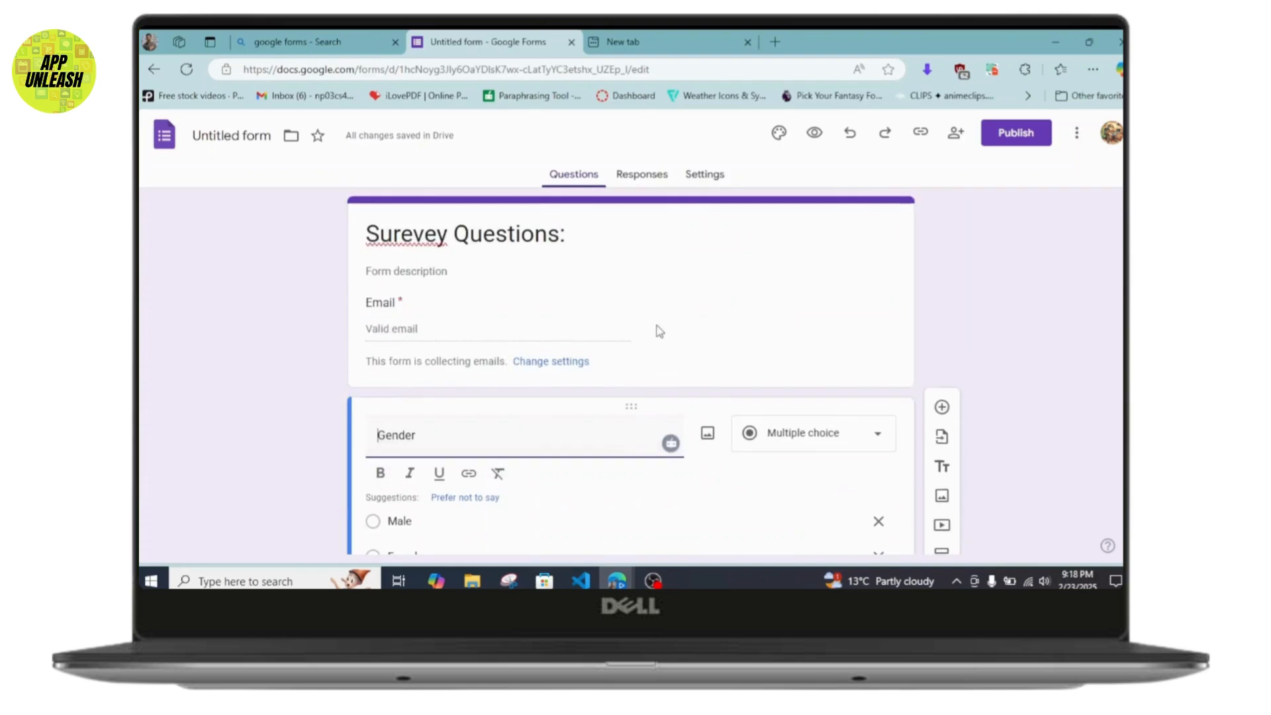
{"action": "scroll", "coordinate": [656, 324], "scroll_direction": "down", "scroll_amount": 3}
{"action": "scroll", "coordinate": [655, 328], "scroll_direction": "up", "scroll_amount": 3}
{"action": "scroll", "coordinate": [655, 331], "scroll_direction": "down", "scroll_amount": 3}
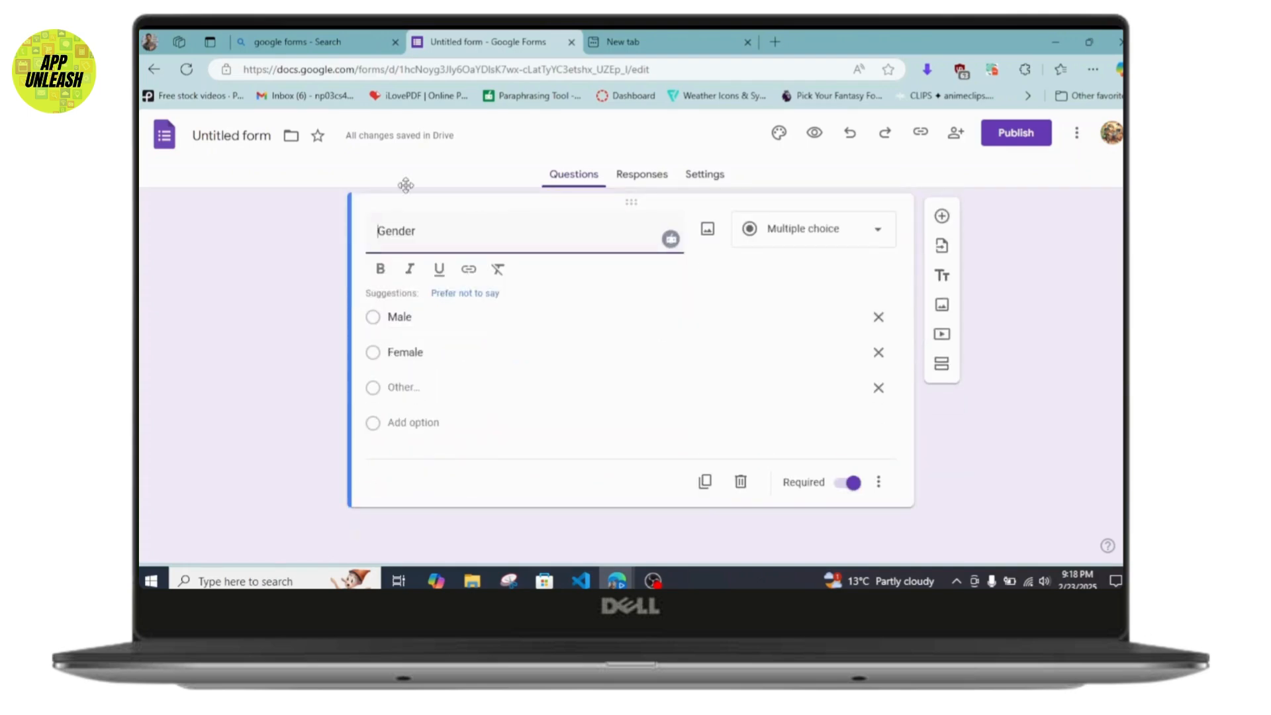
Step: Name the form file "Surevey Questions:" to match the form's title
{"action": "left_click", "coordinate": [255, 133]}
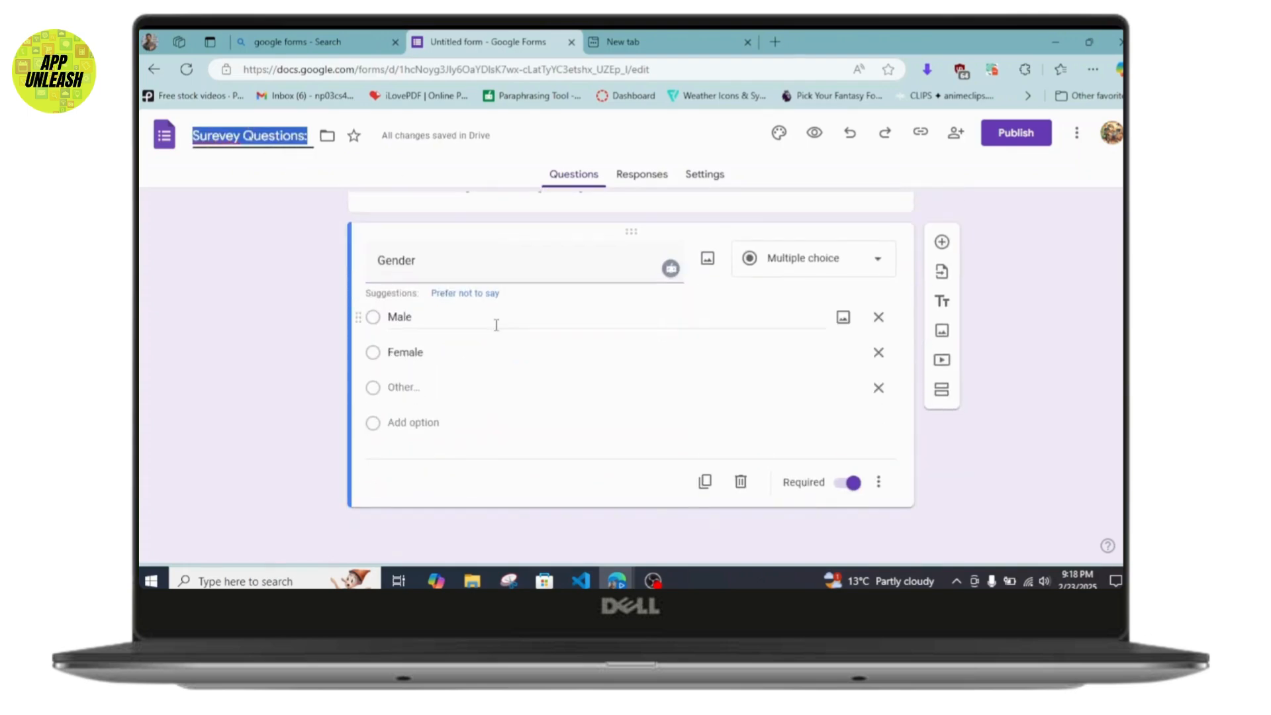
{"action": "left_click", "coordinate": [561, 363]}
{"action": "scroll", "coordinate": [559, 364], "scroll_direction": "up", "scroll_amount": 3}
{"action": "scroll", "coordinate": [559, 366], "scroll_direction": "down", "scroll_amount": 3}
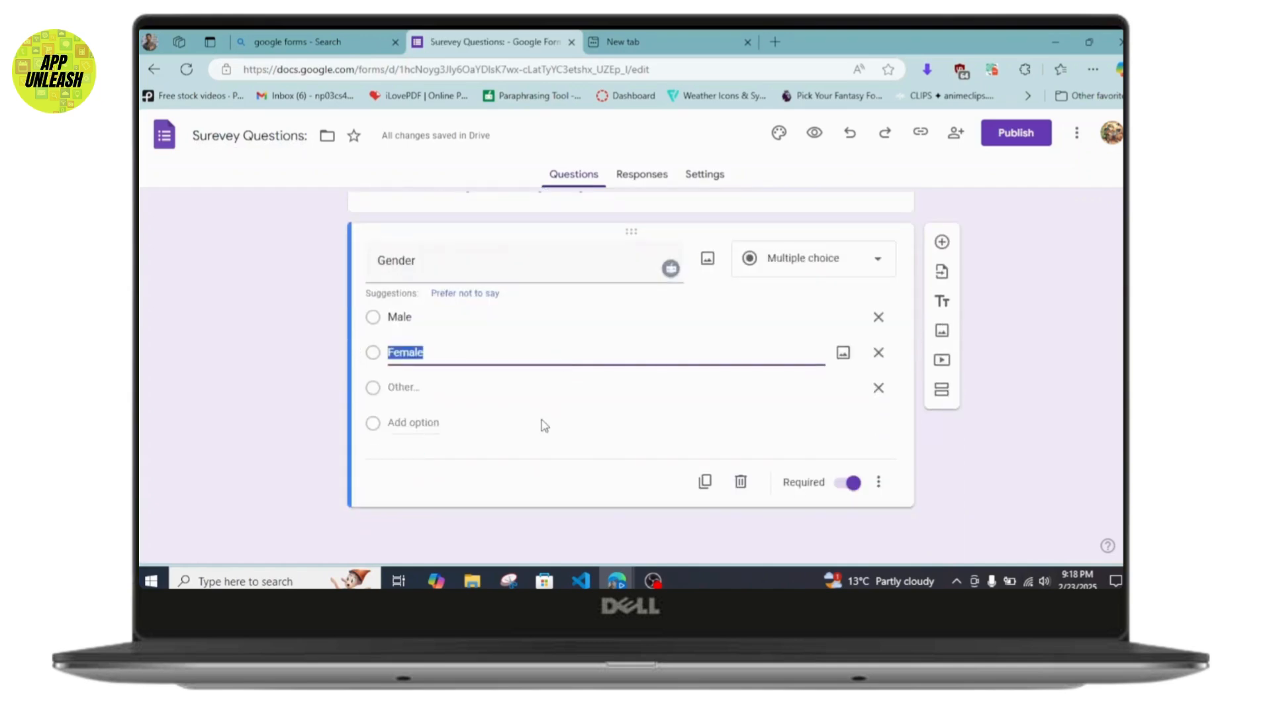
Step: Add a second section after the Gender question and insert a blank question in it
{"action": "left_click", "coordinate": [944, 459]}
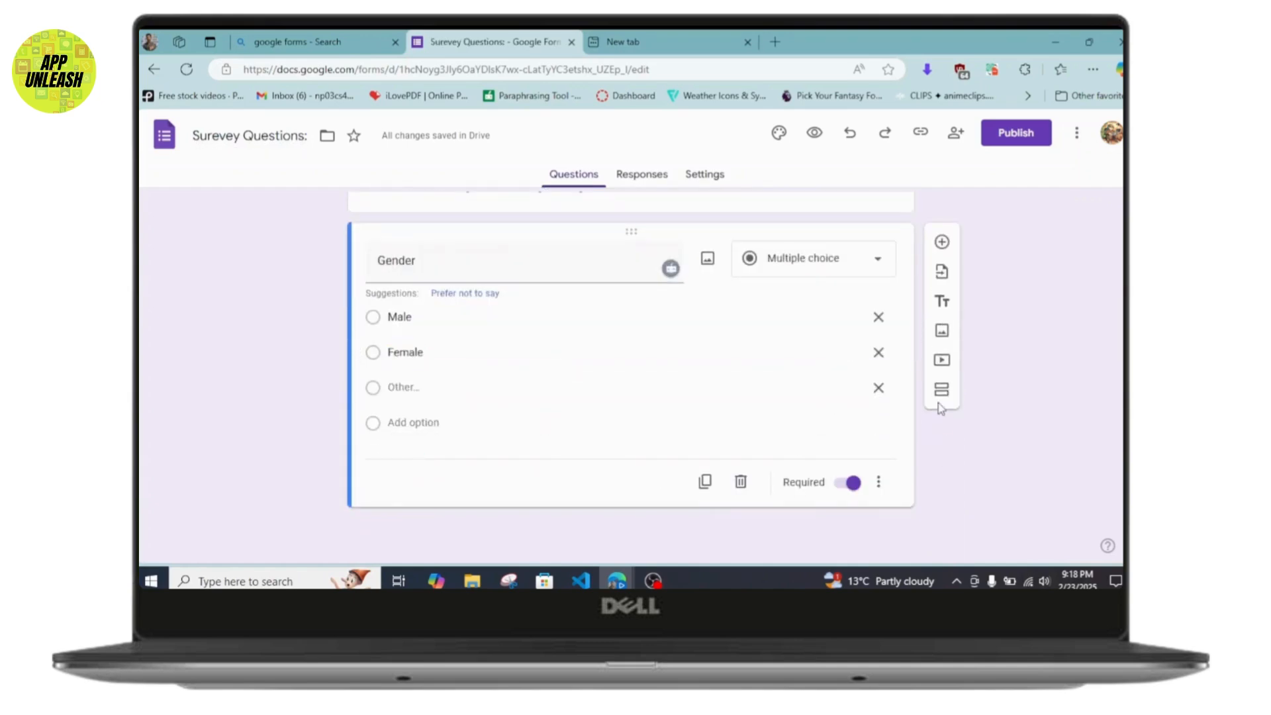
{"action": "left_click", "coordinate": [941, 392]}
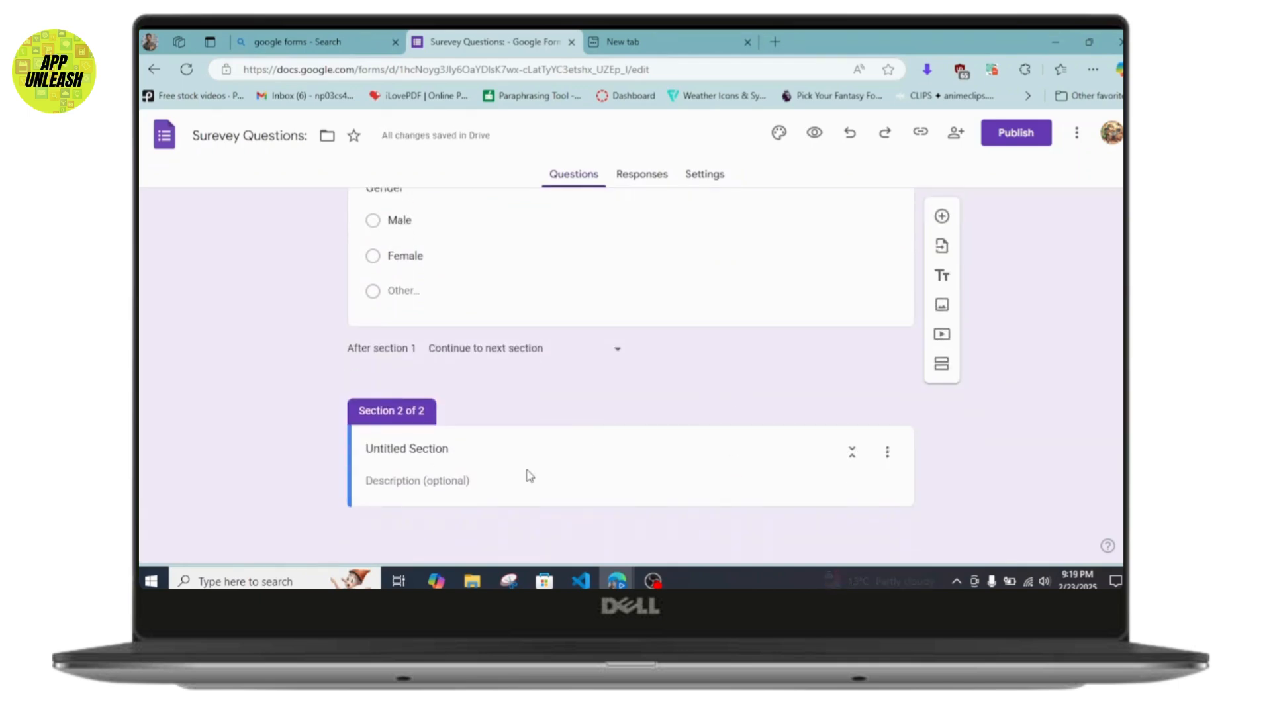
{"action": "left_click", "coordinate": [484, 479]}
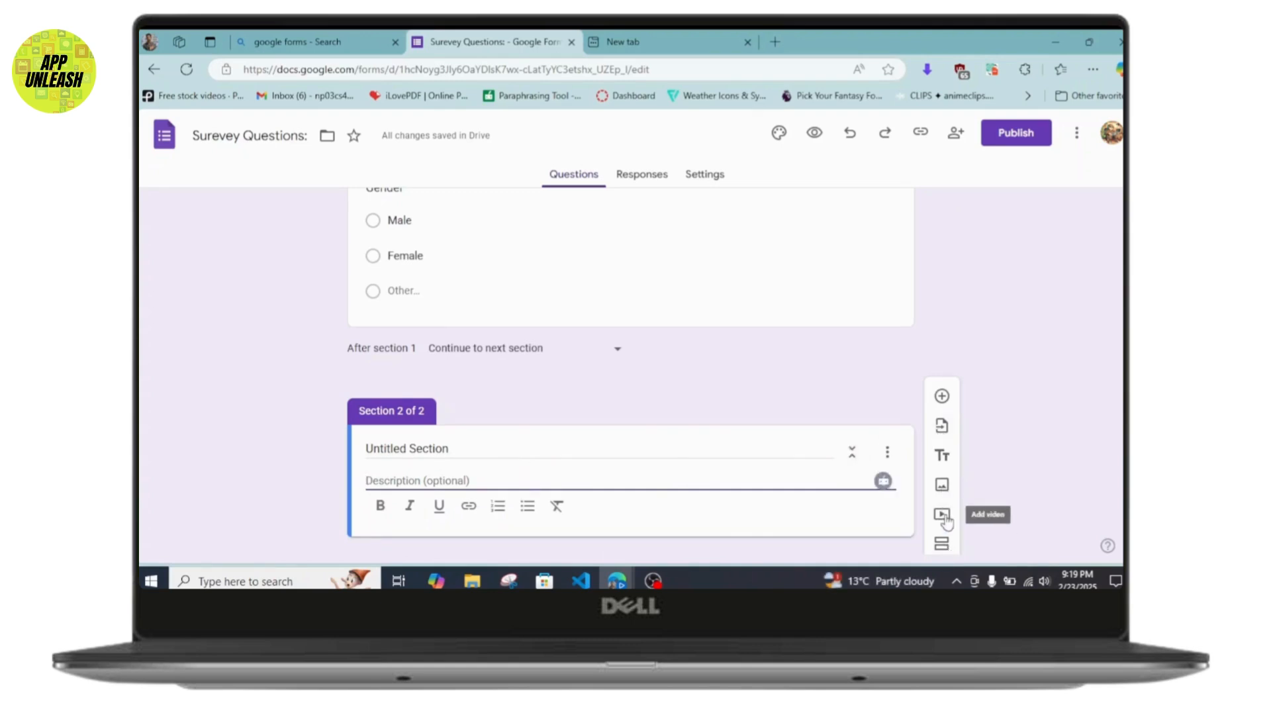
{"action": "left_click", "coordinate": [942, 397]}
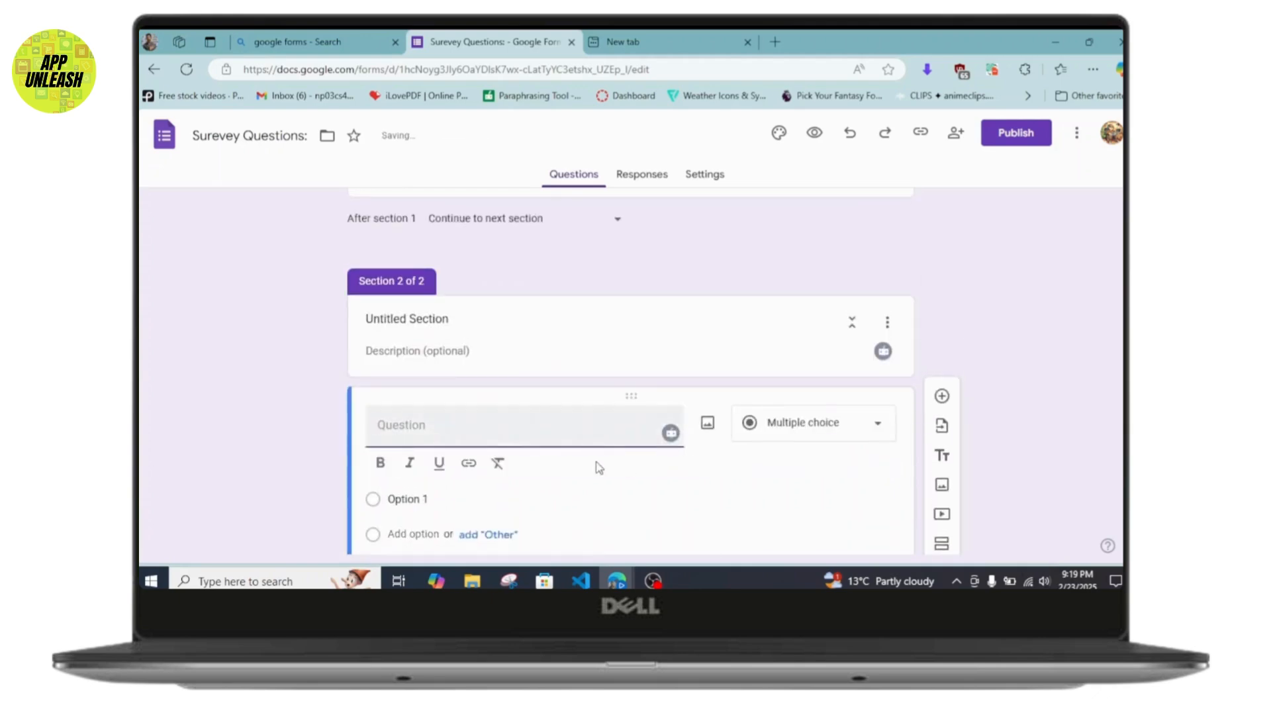
Step: Delete the untitled second section together with its blank question
{"action": "left_click", "coordinate": [888, 322]}
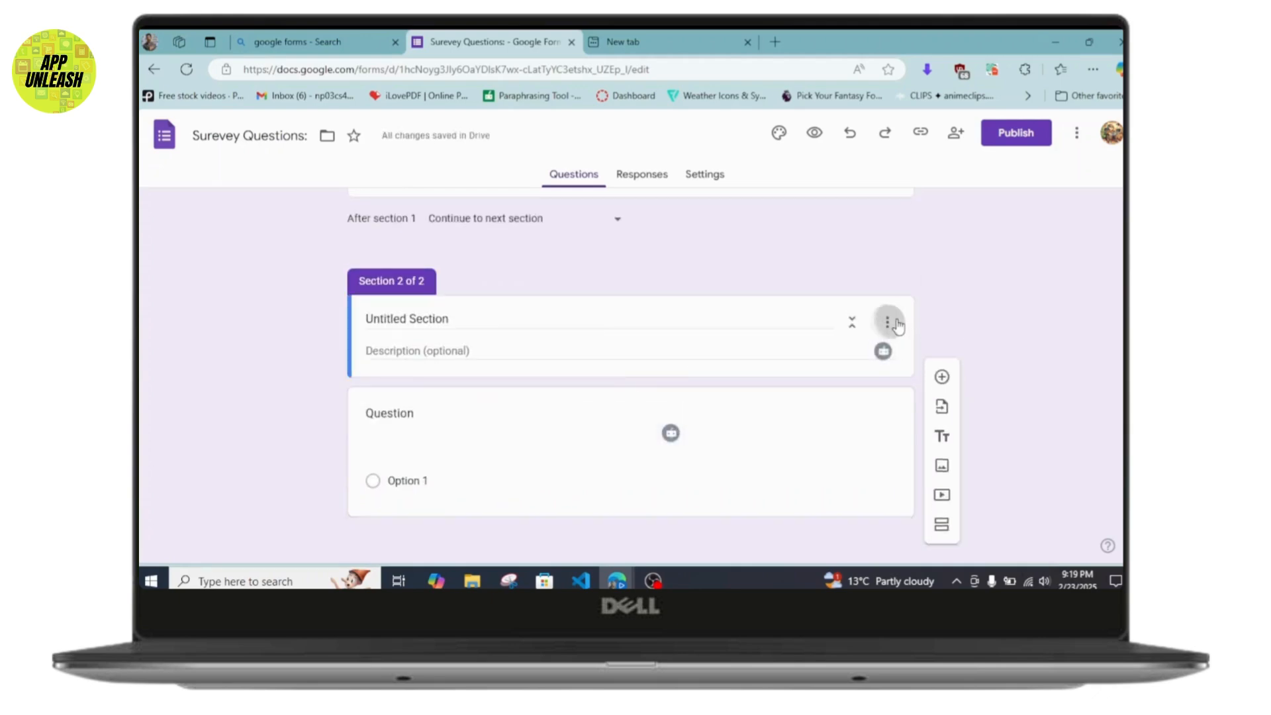
{"action": "left_click", "coordinate": [917, 464]}
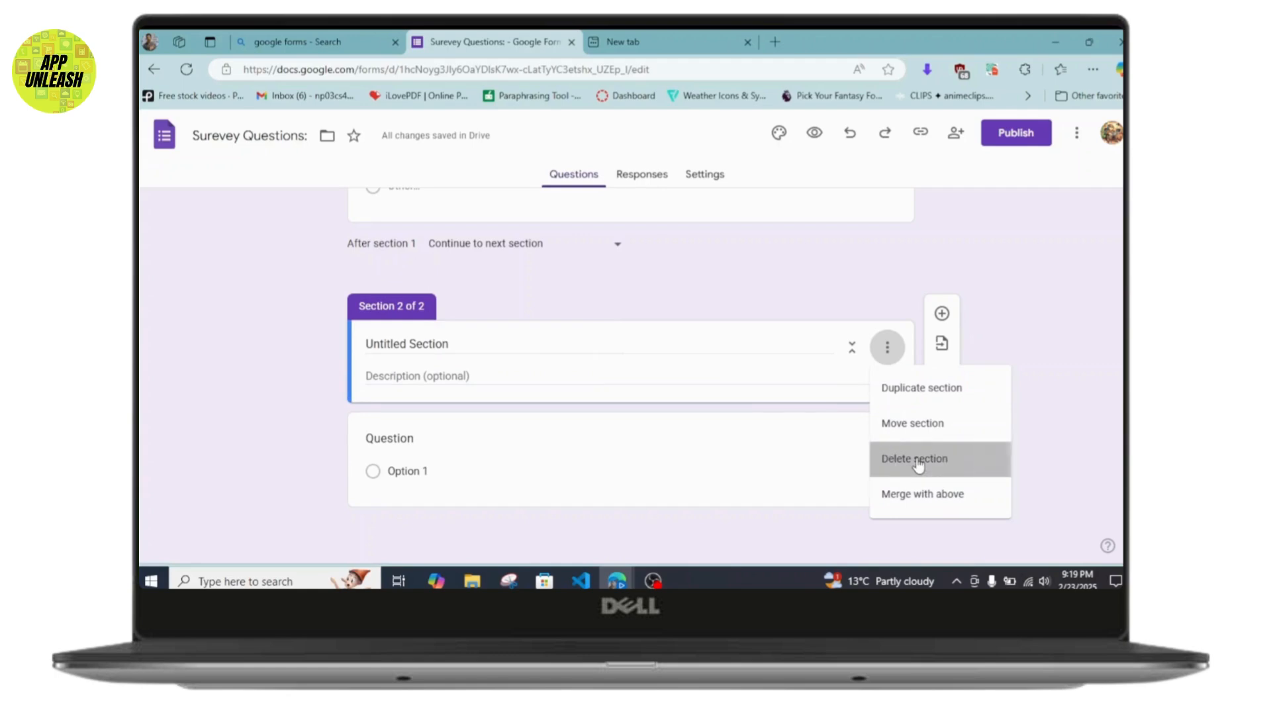
{"action": "left_click", "coordinate": [736, 401]}
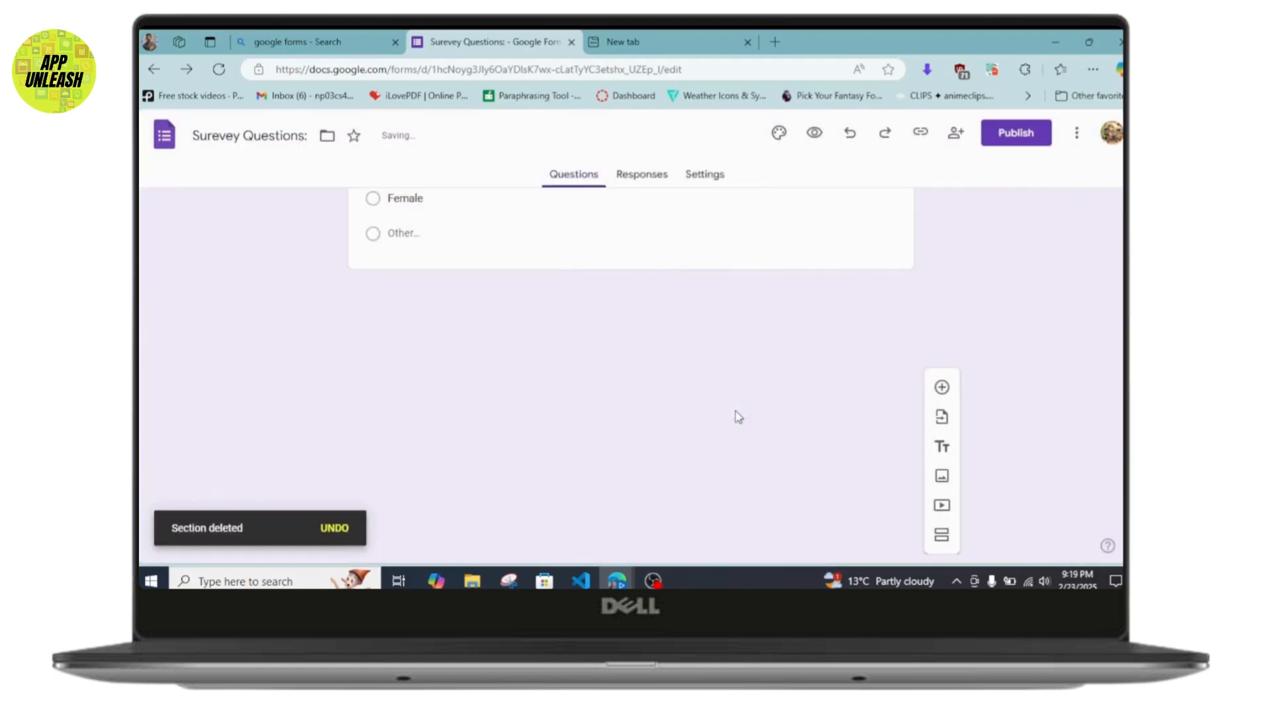
Step: Add a new question titled "Label?" above the Gender question, using the Short answer type
{"action": "left_click", "coordinate": [940, 387]}
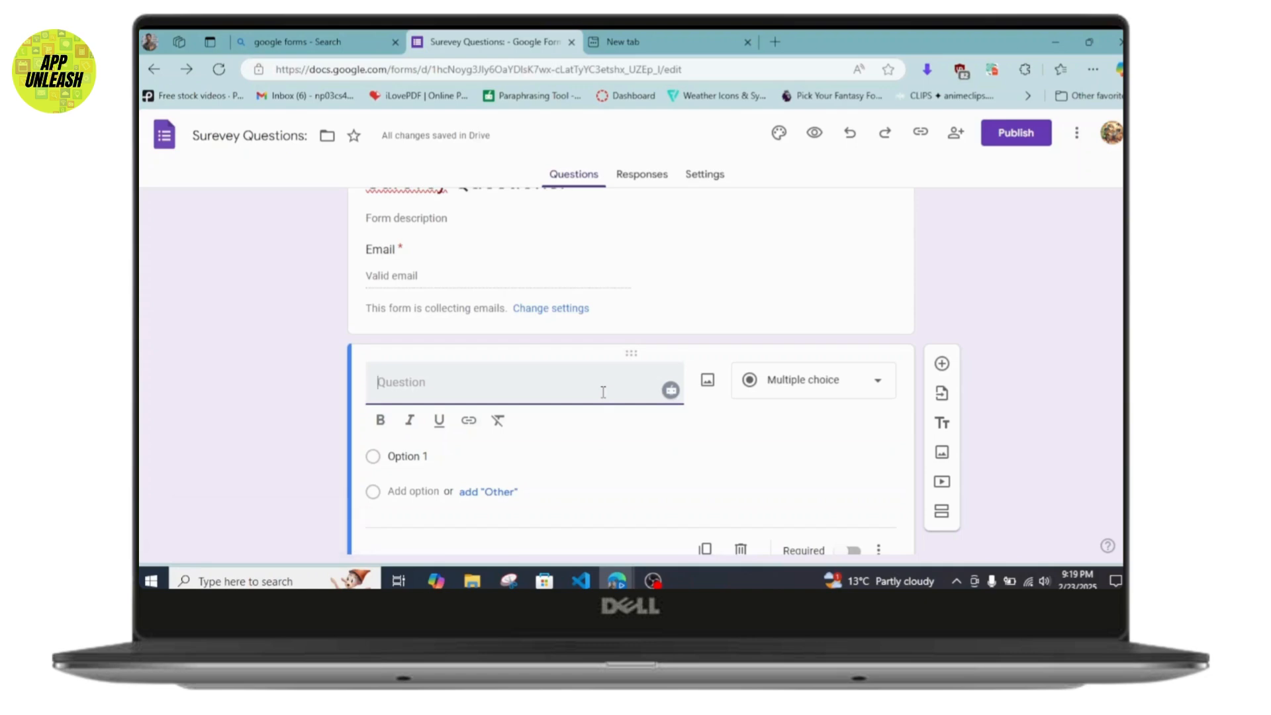
{"action": "type", "text": "Label?"}
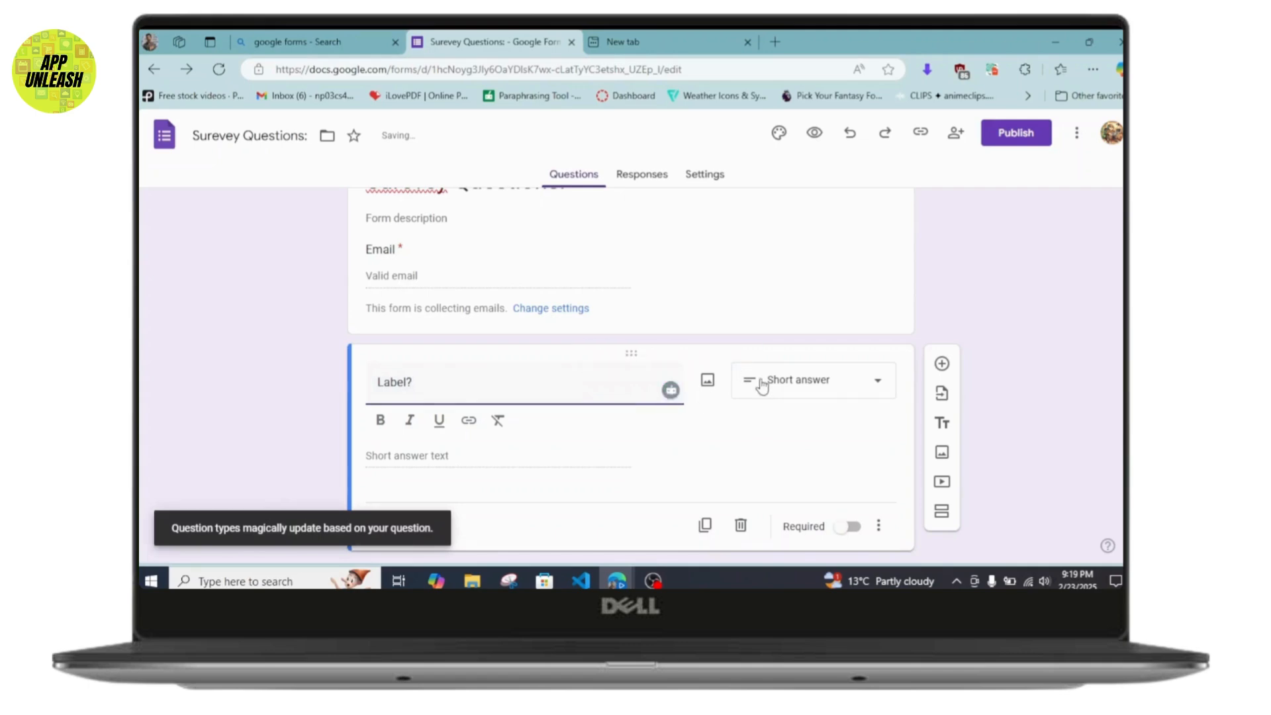
{"action": "left_click", "coordinate": [796, 389]}
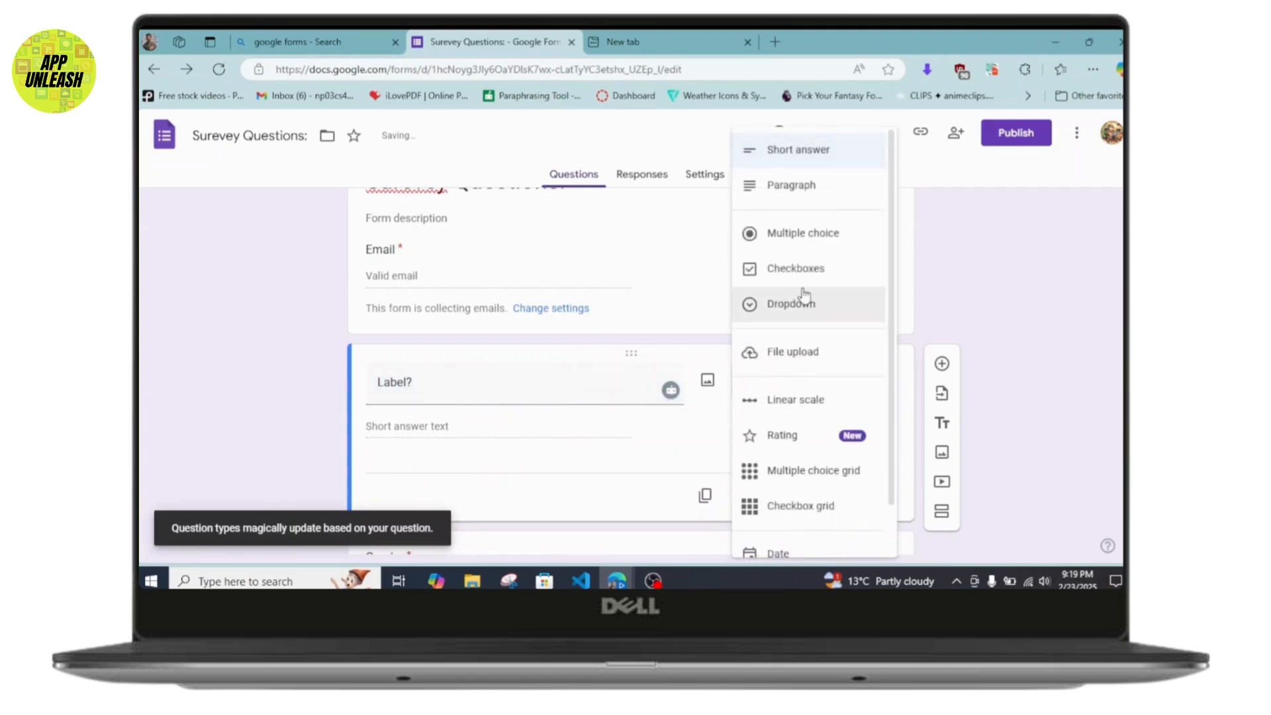
{"action": "left_click", "coordinate": [821, 142]}
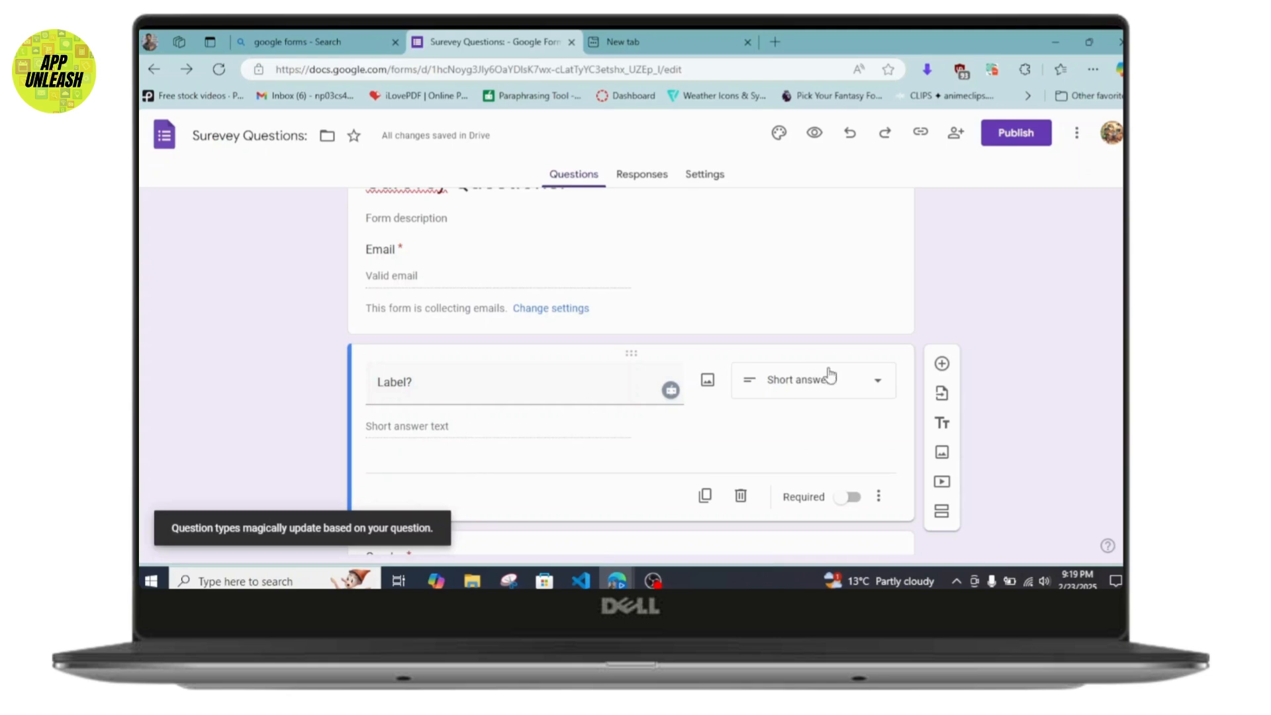
Step: Change the "Label?" question's type to Paragraph and make it required
{"action": "left_click", "coordinate": [830, 377]}
{"action": "left_click", "coordinate": [807, 184]}
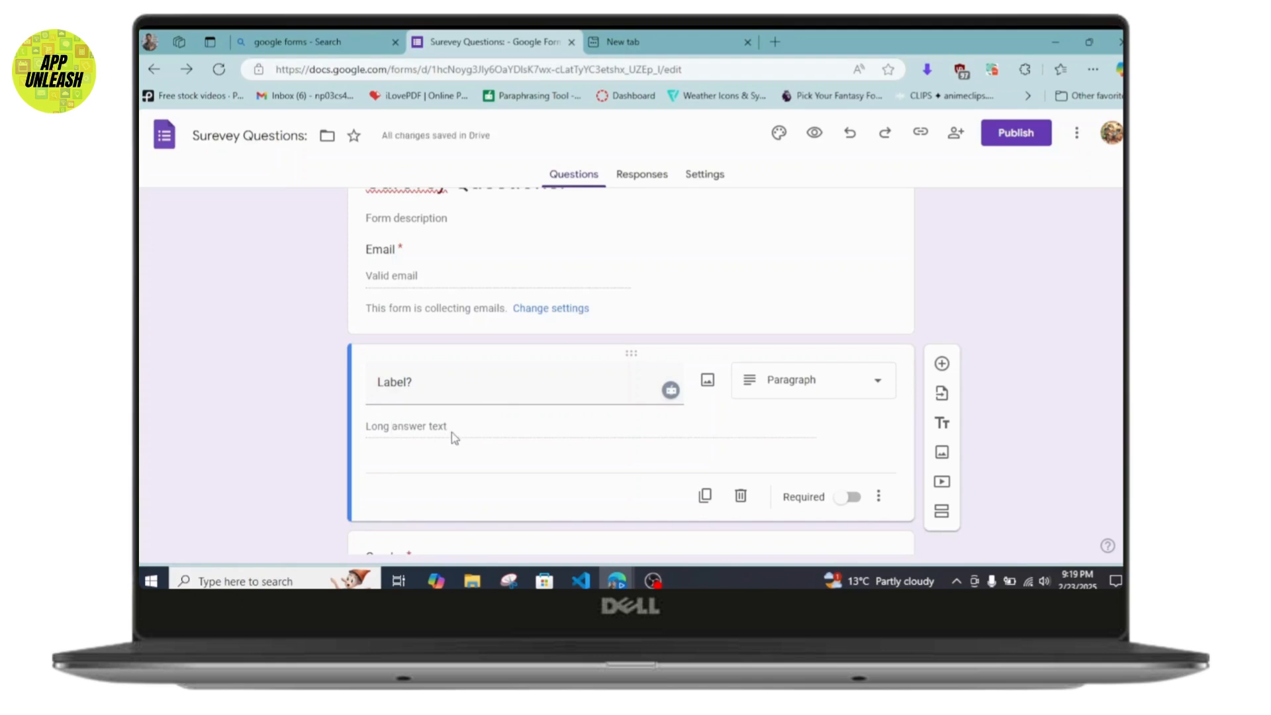
{"action": "left_click", "coordinate": [852, 498]}
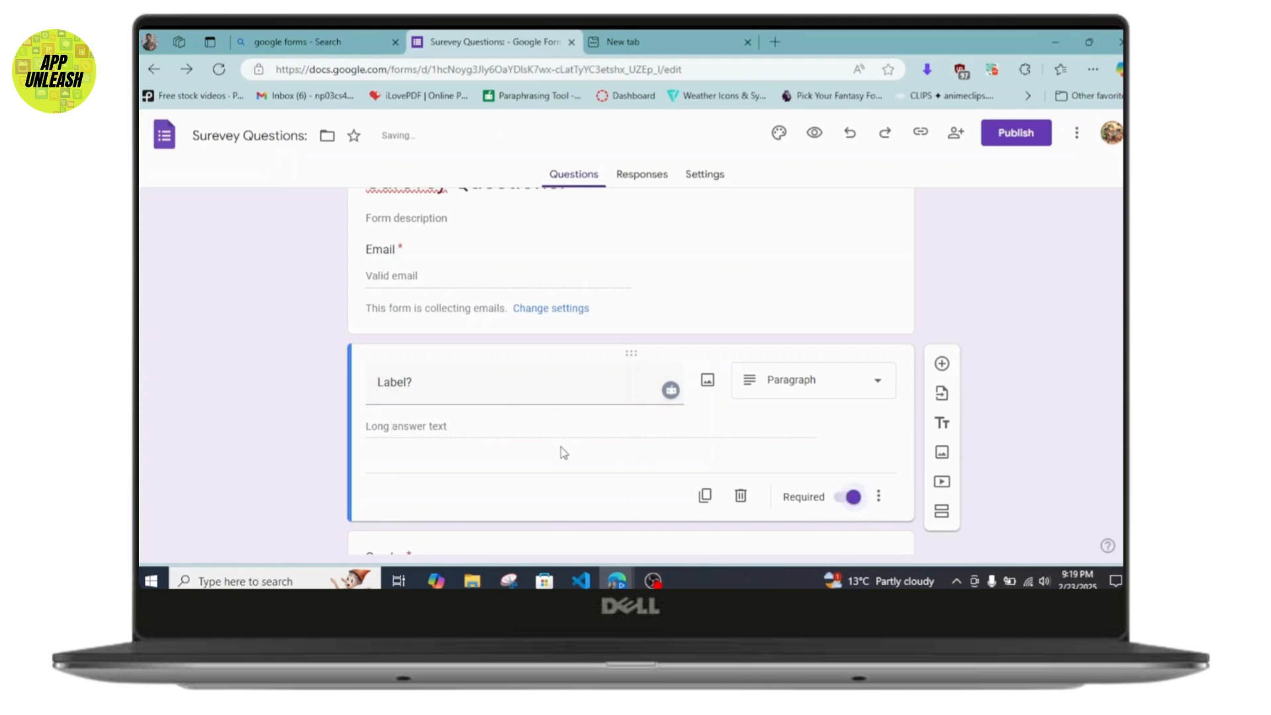
{"action": "scroll", "coordinate": [781, 434], "scroll_direction": "down", "scroll_amount": 3}
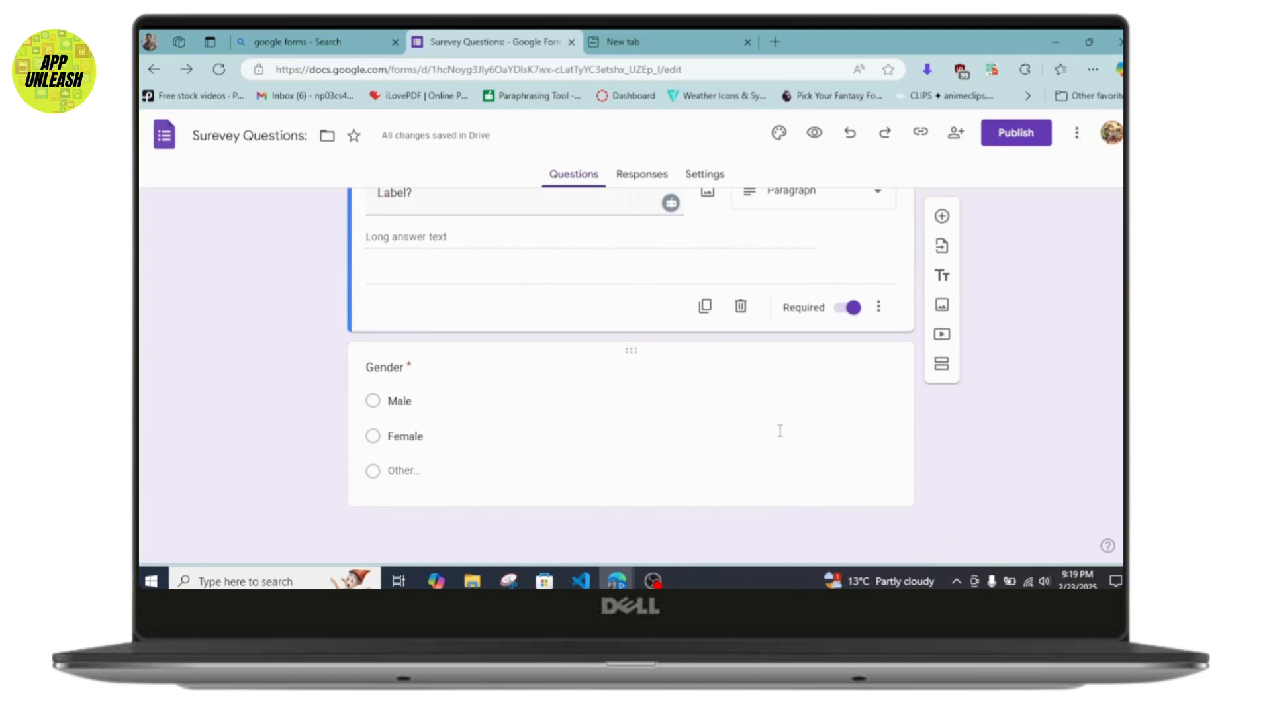
{"action": "scroll", "coordinate": [527, 431], "scroll_direction": "up", "scroll_amount": 4}
{"action": "scroll", "coordinate": [528, 425], "scroll_direction": "down", "scroll_amount": 3}
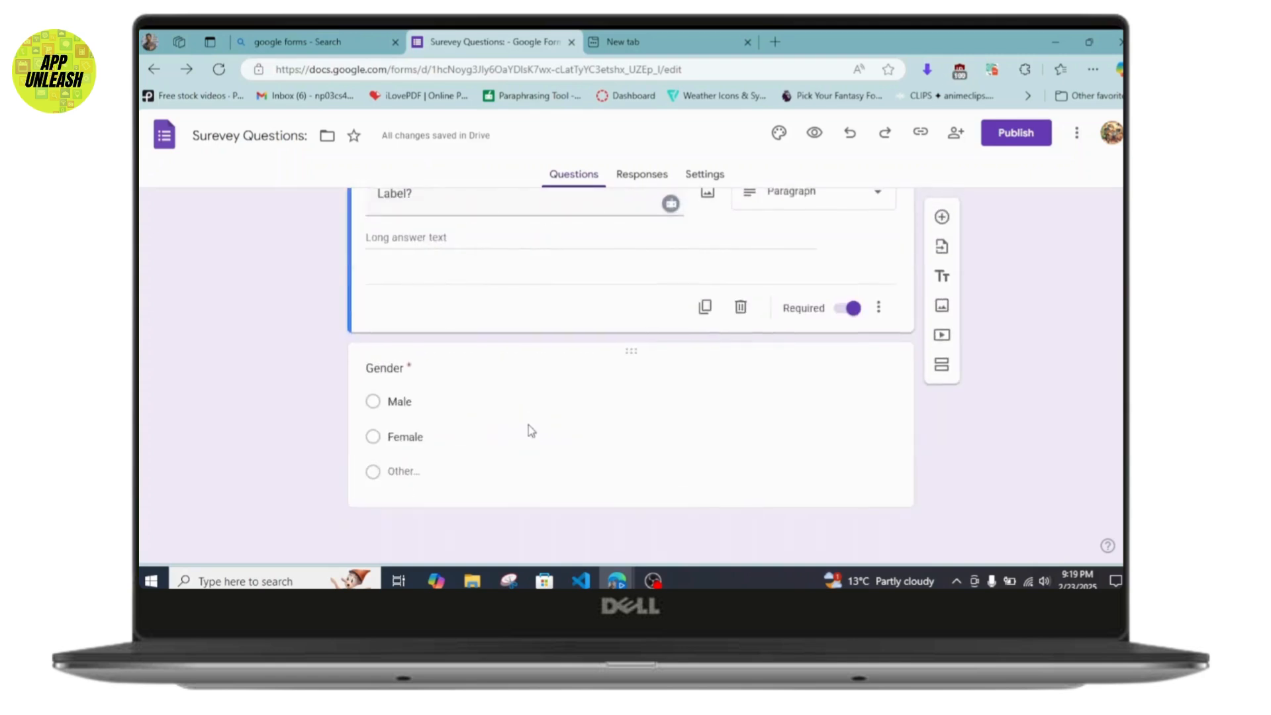
{"action": "scroll", "coordinate": [528, 427], "scroll_direction": "up", "scroll_amount": 3}
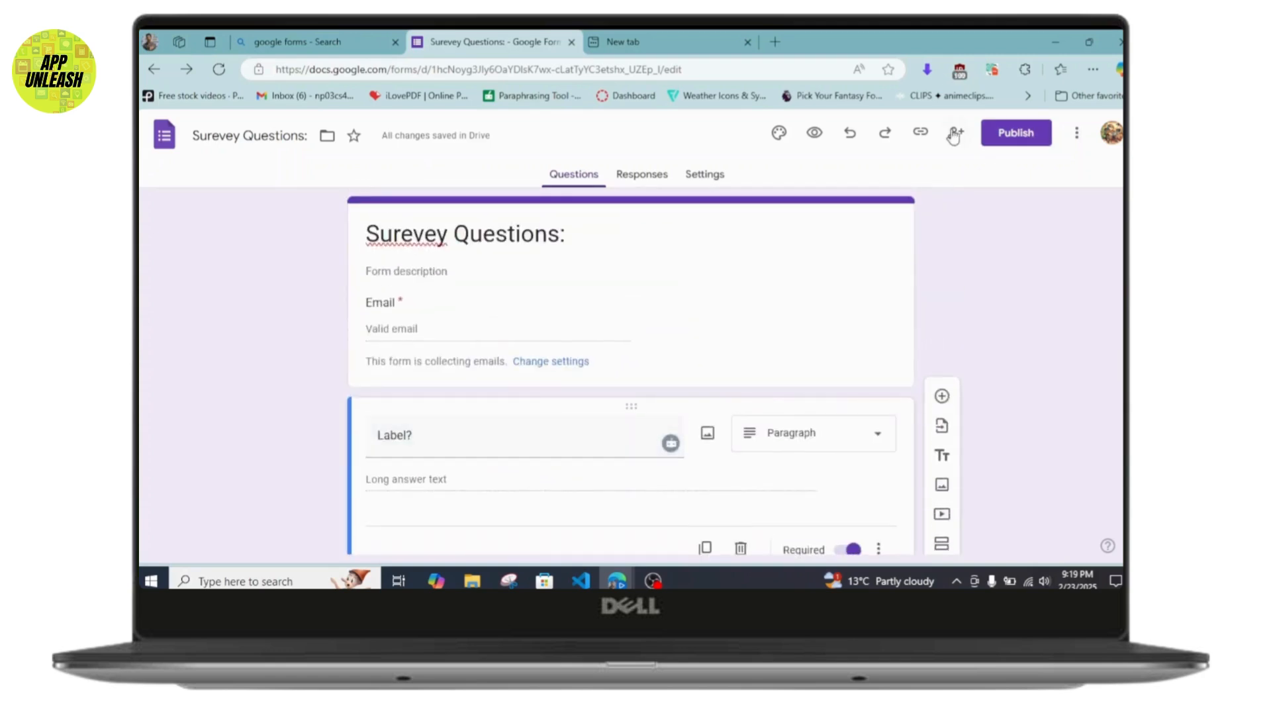
Step: Review the form's sharing settings and the responder view access options, keeping Anyone with the link
{"action": "left_click", "coordinate": [924, 142]}
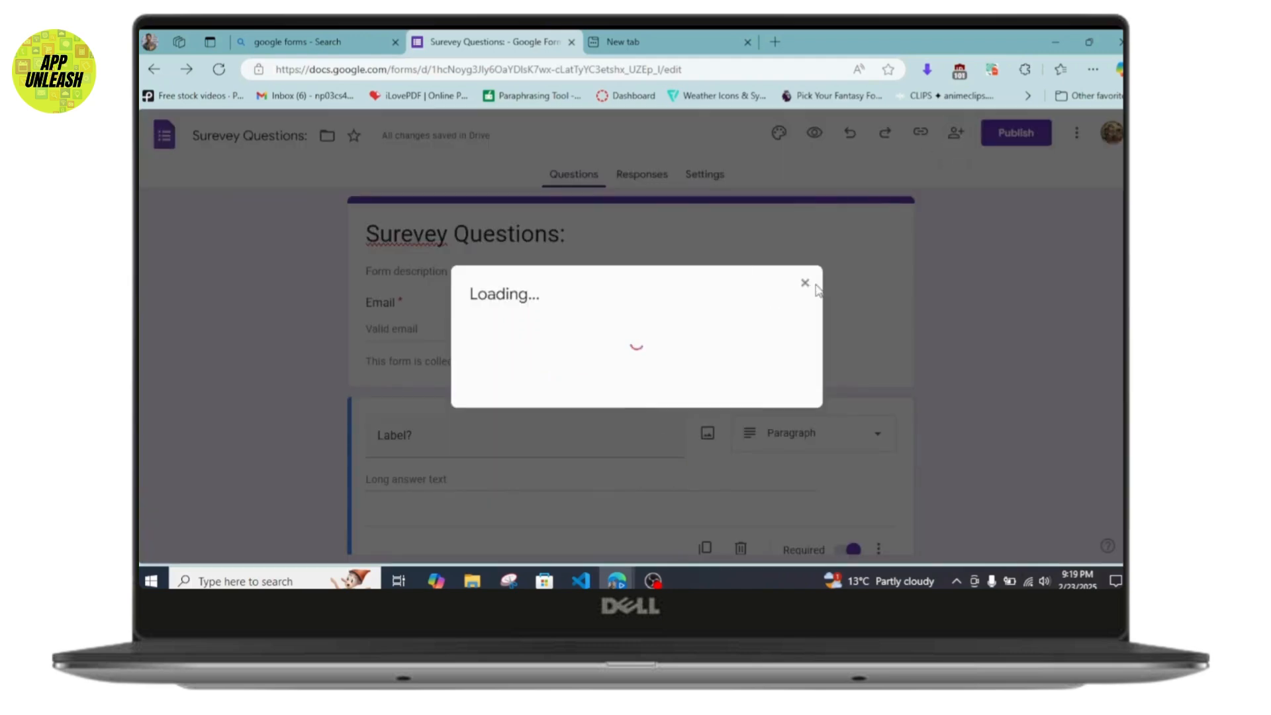
{"action": "left_click", "coordinate": [954, 291]}
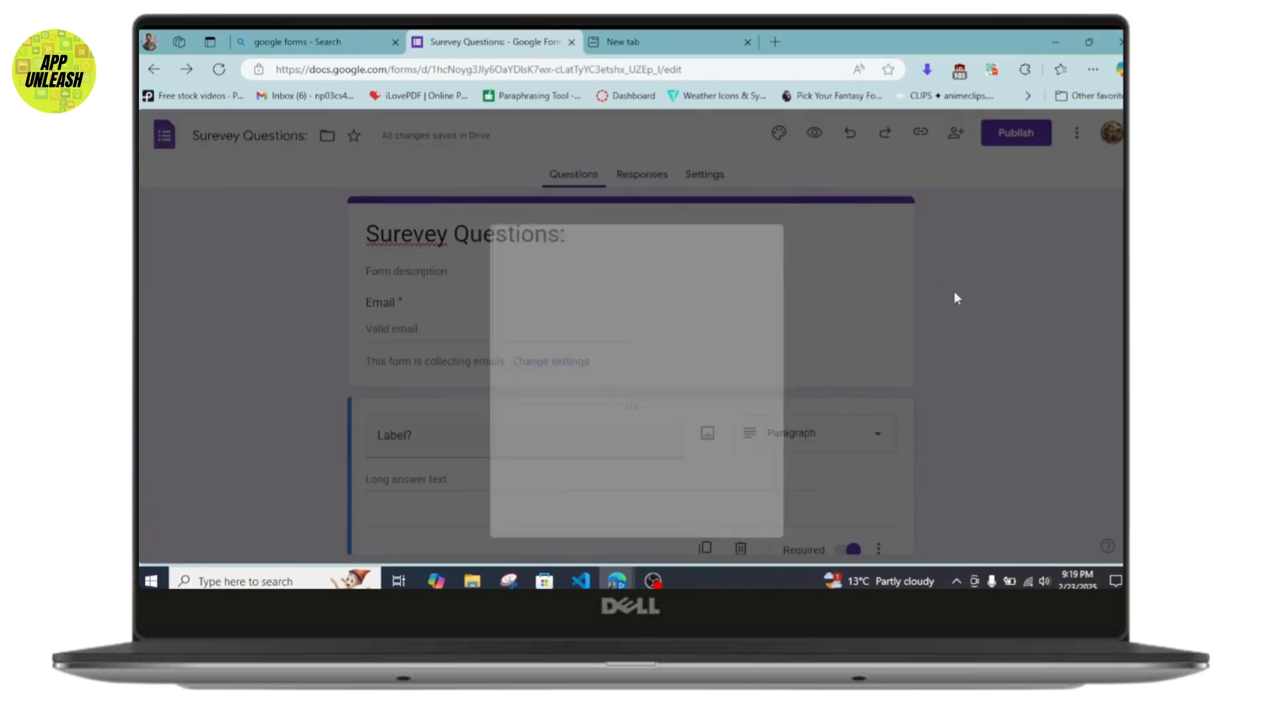
{"action": "left_click", "coordinate": [953, 137]}
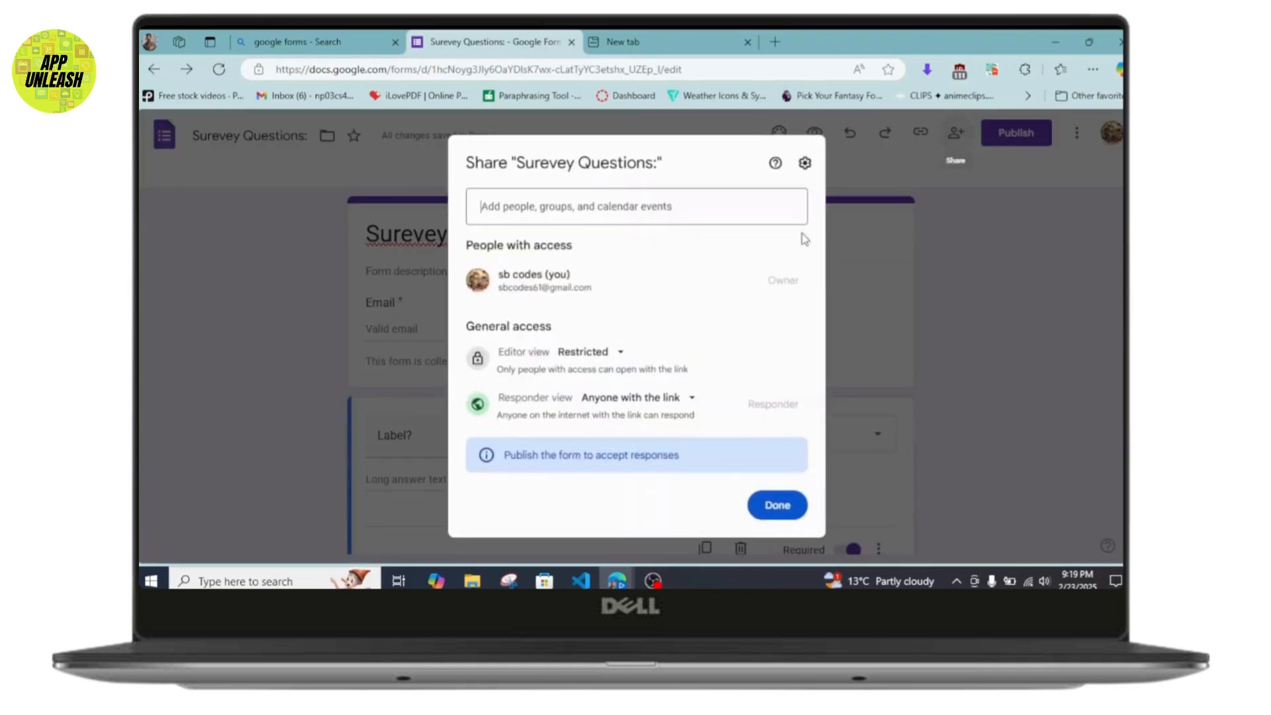
{"action": "left_click", "coordinate": [680, 402]}
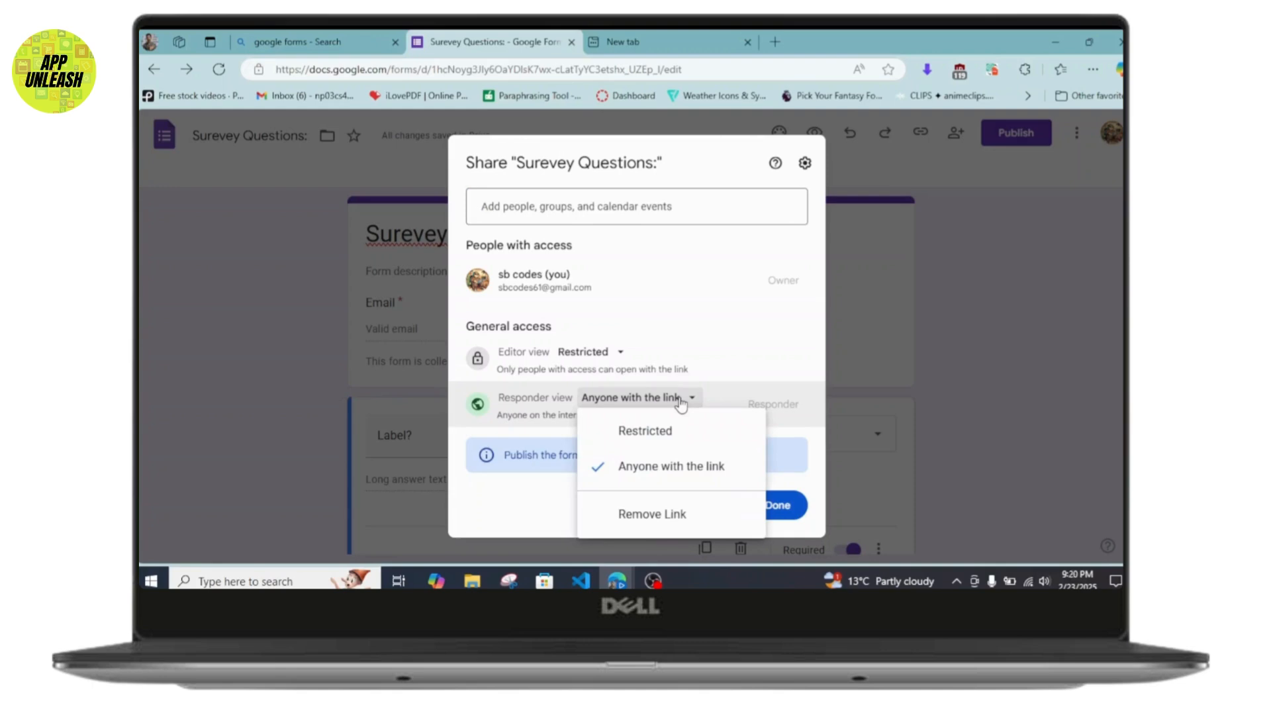
{"action": "left_click", "coordinate": [680, 403]}
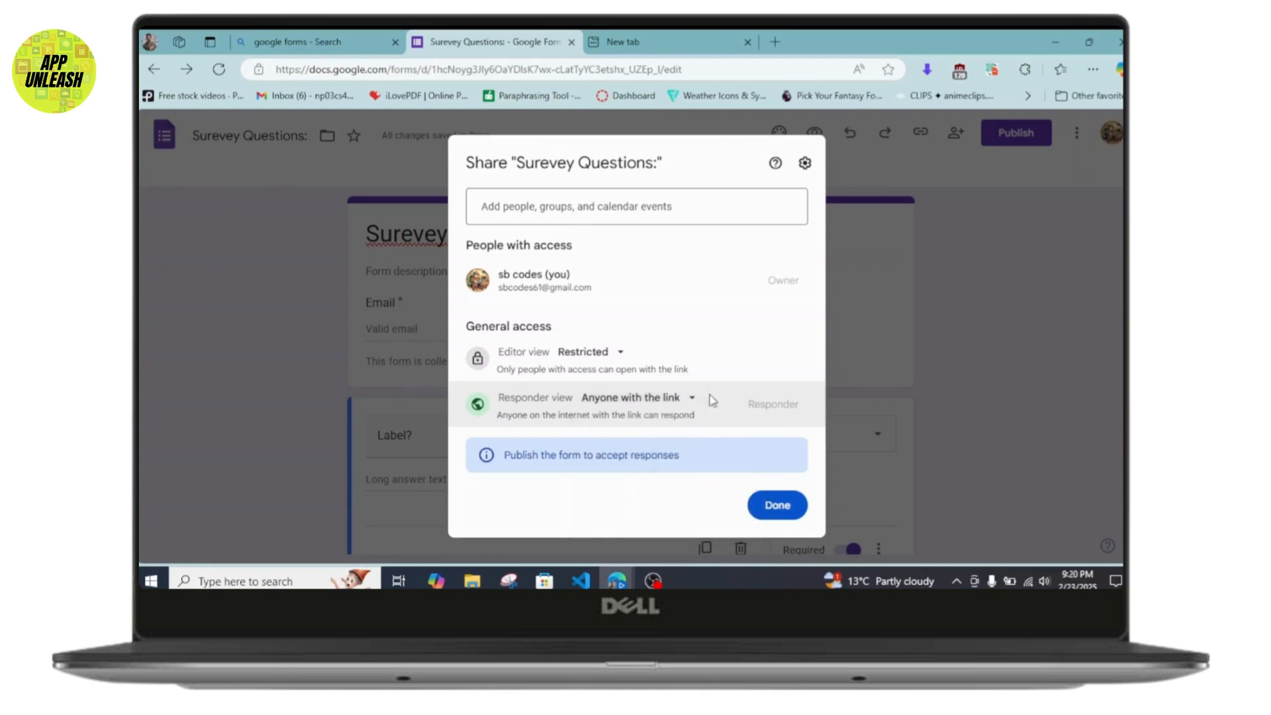
{"action": "left_click", "coordinate": [677, 396]}
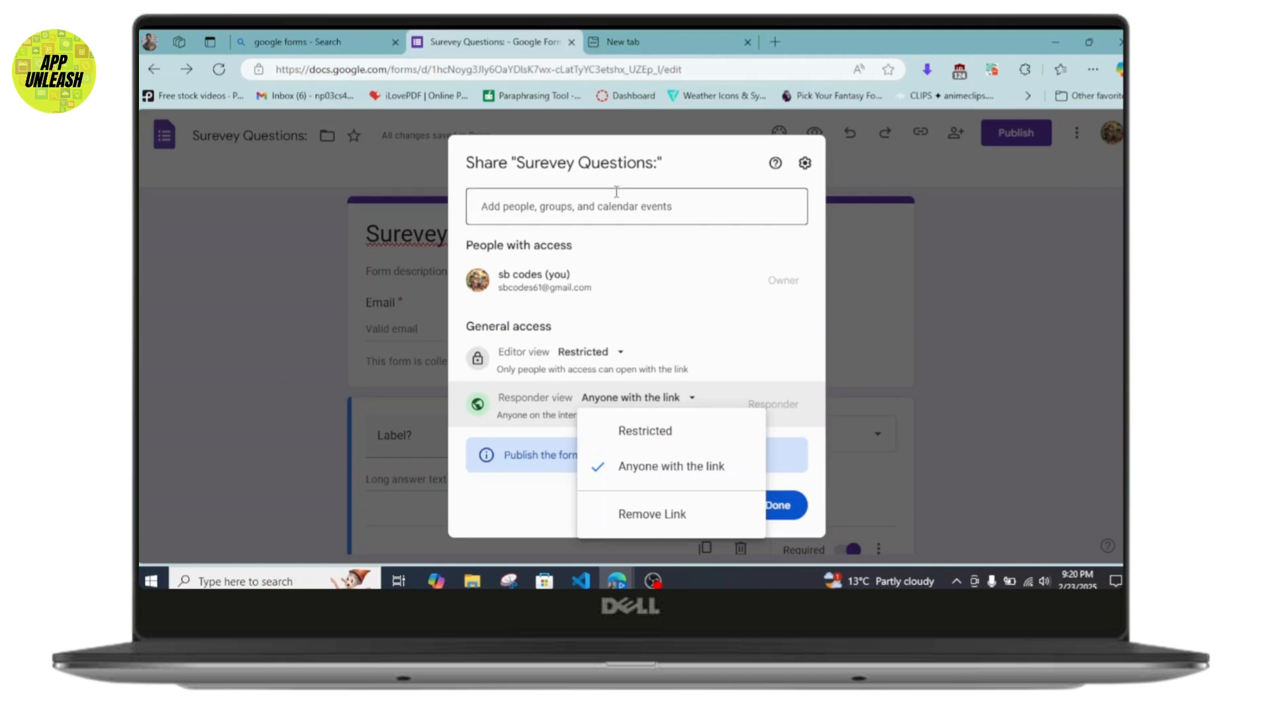
{"action": "left_click", "coordinate": [596, 197]}
{"action": "left_click", "coordinate": [697, 187]}
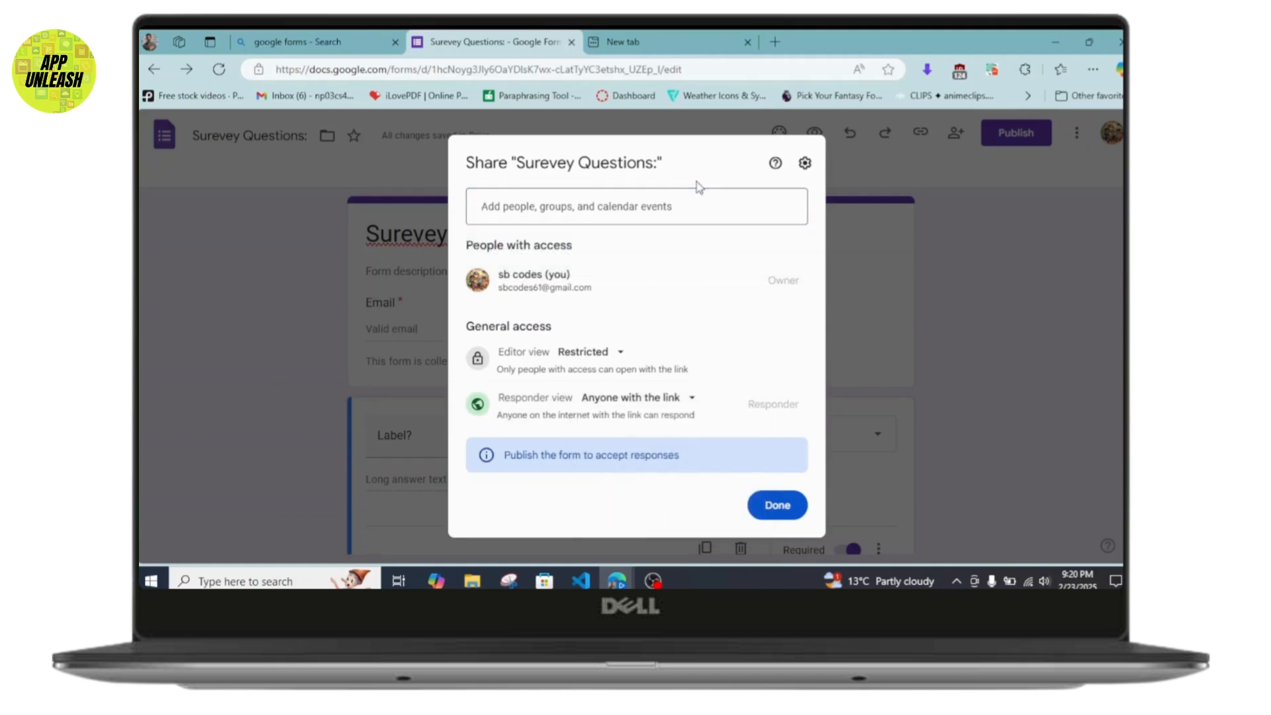
{"action": "left_click", "coordinate": [698, 401]}
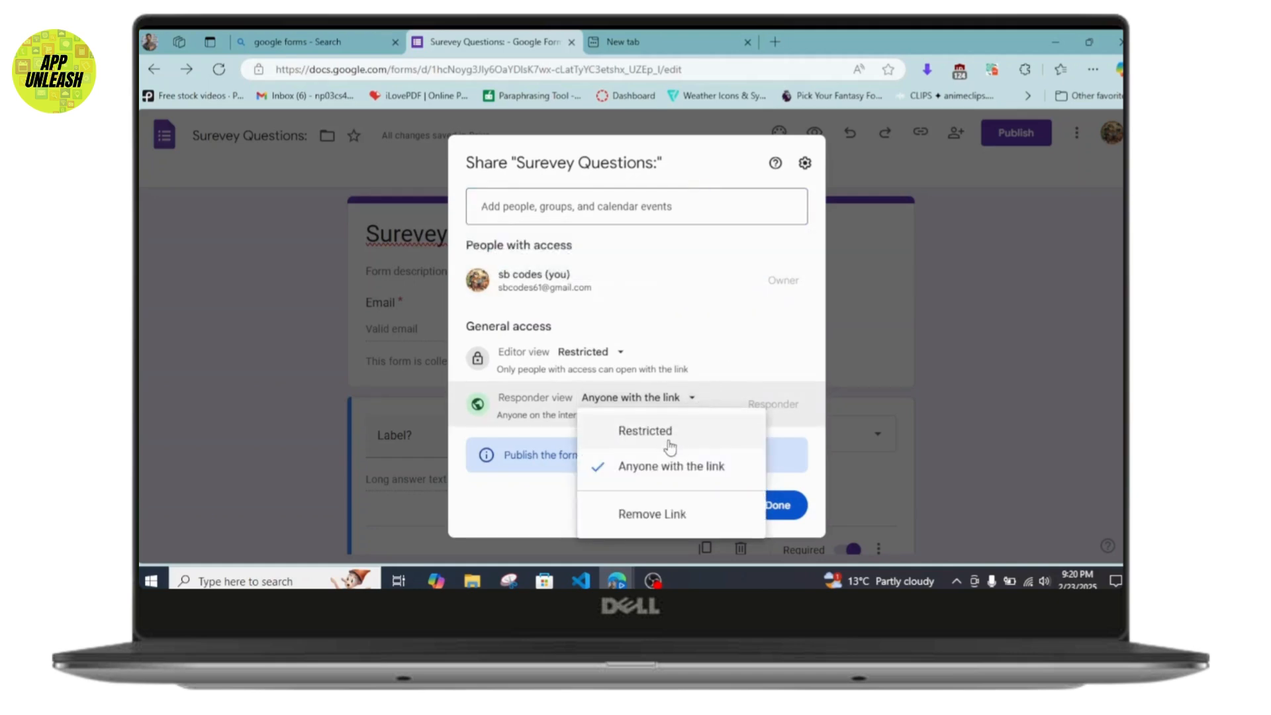
{"action": "left_click", "coordinate": [761, 368]}
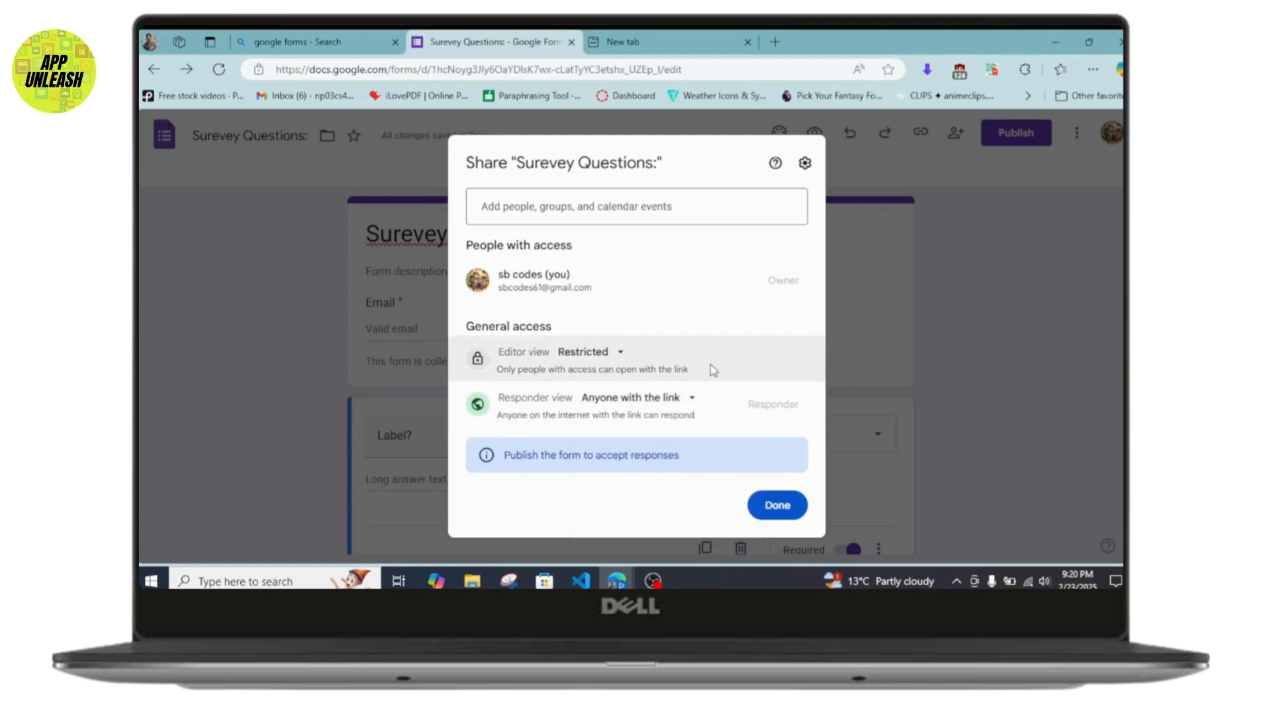
{"action": "left_click", "coordinate": [778, 506]}
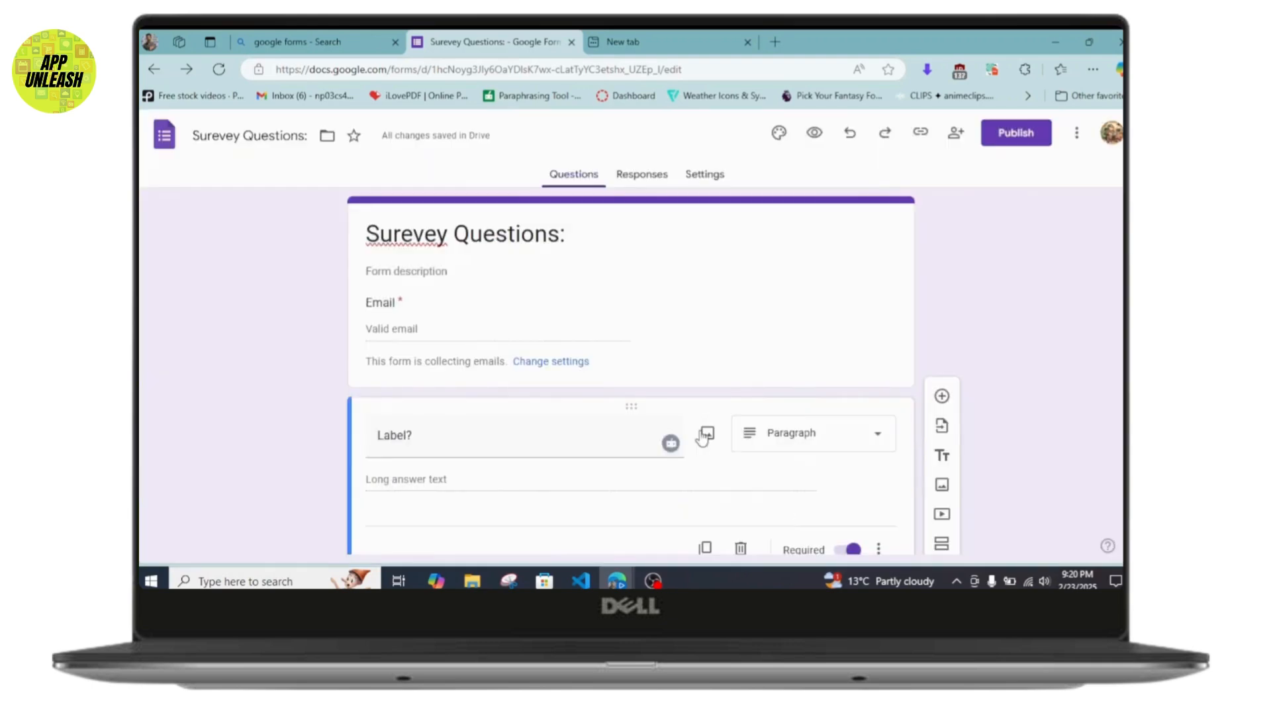